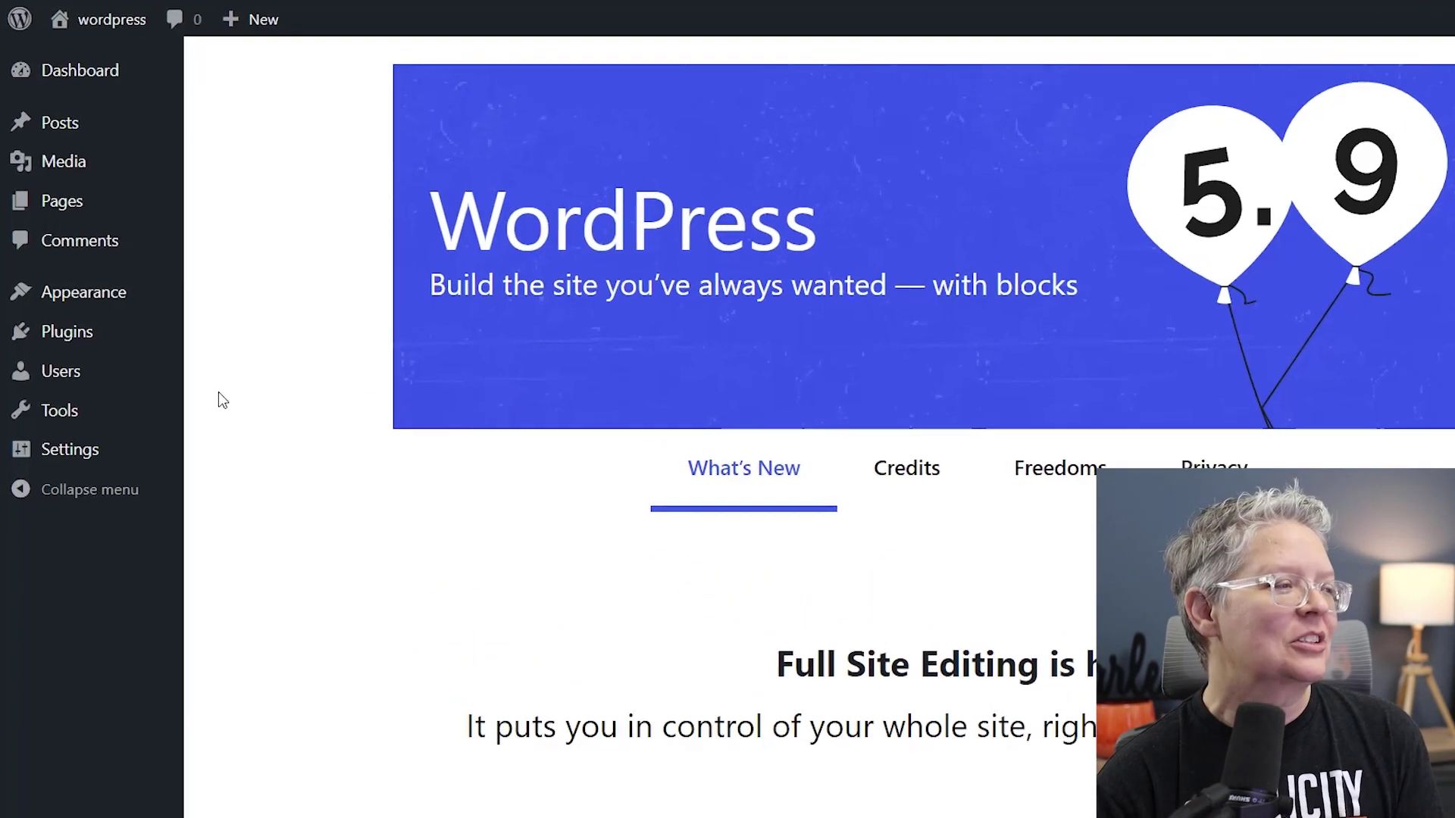
# Open the Site Editor on the Home template and browse all Twenty Twenty-Two templates
pyautogui.moveTo(70, 241)
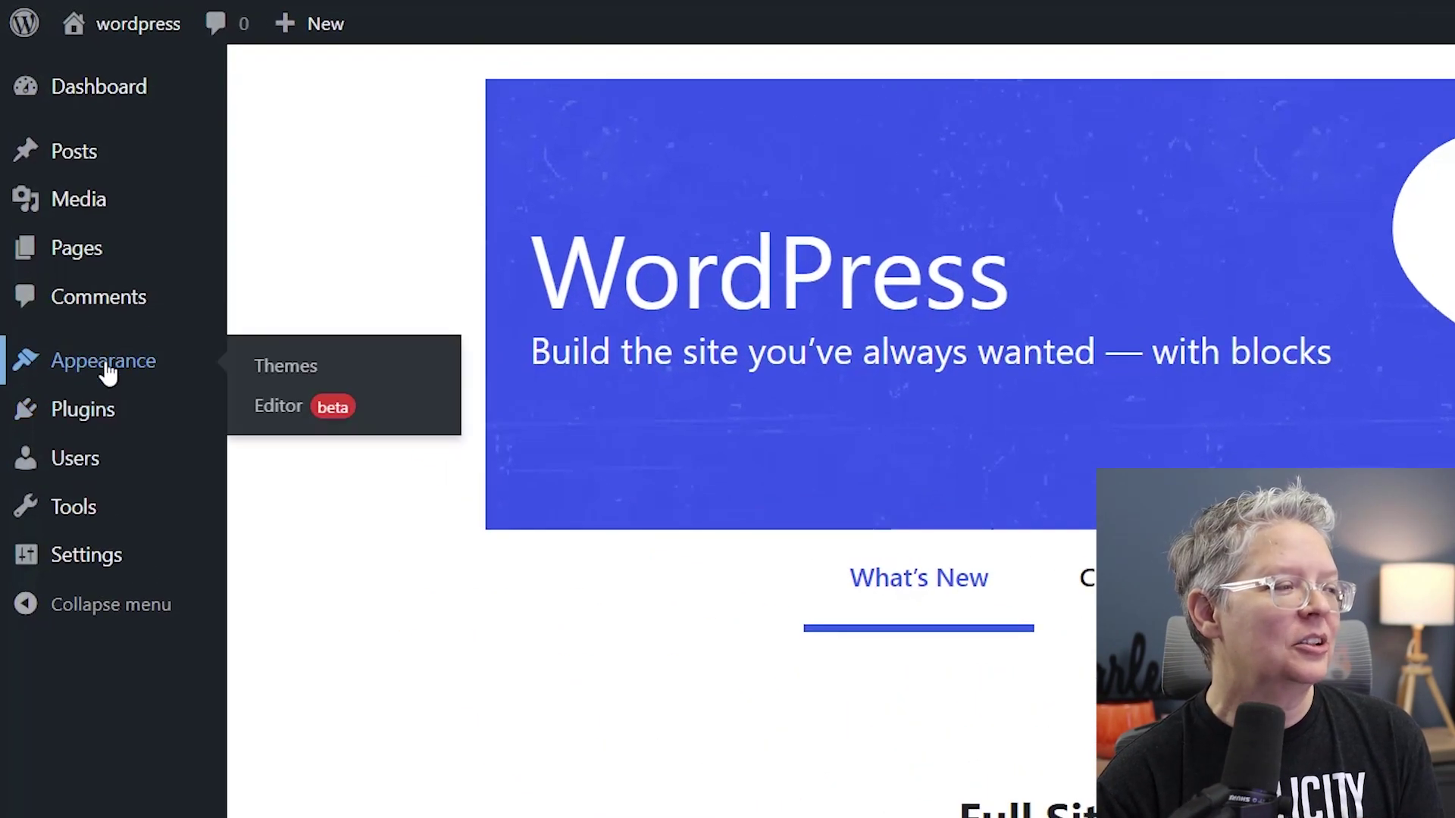
pyautogui.click(364, 407)
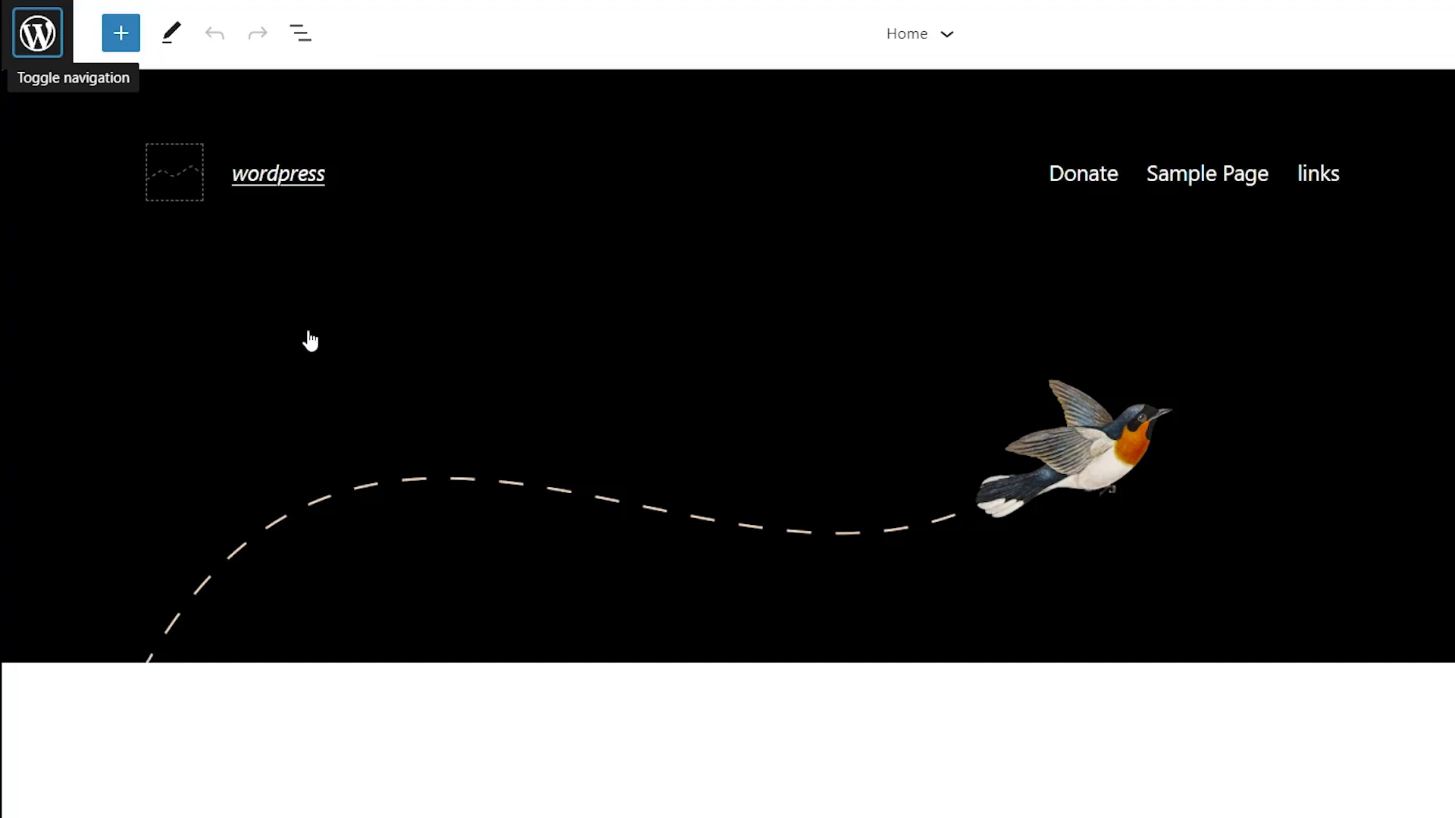
pyautogui.click(952, 35)
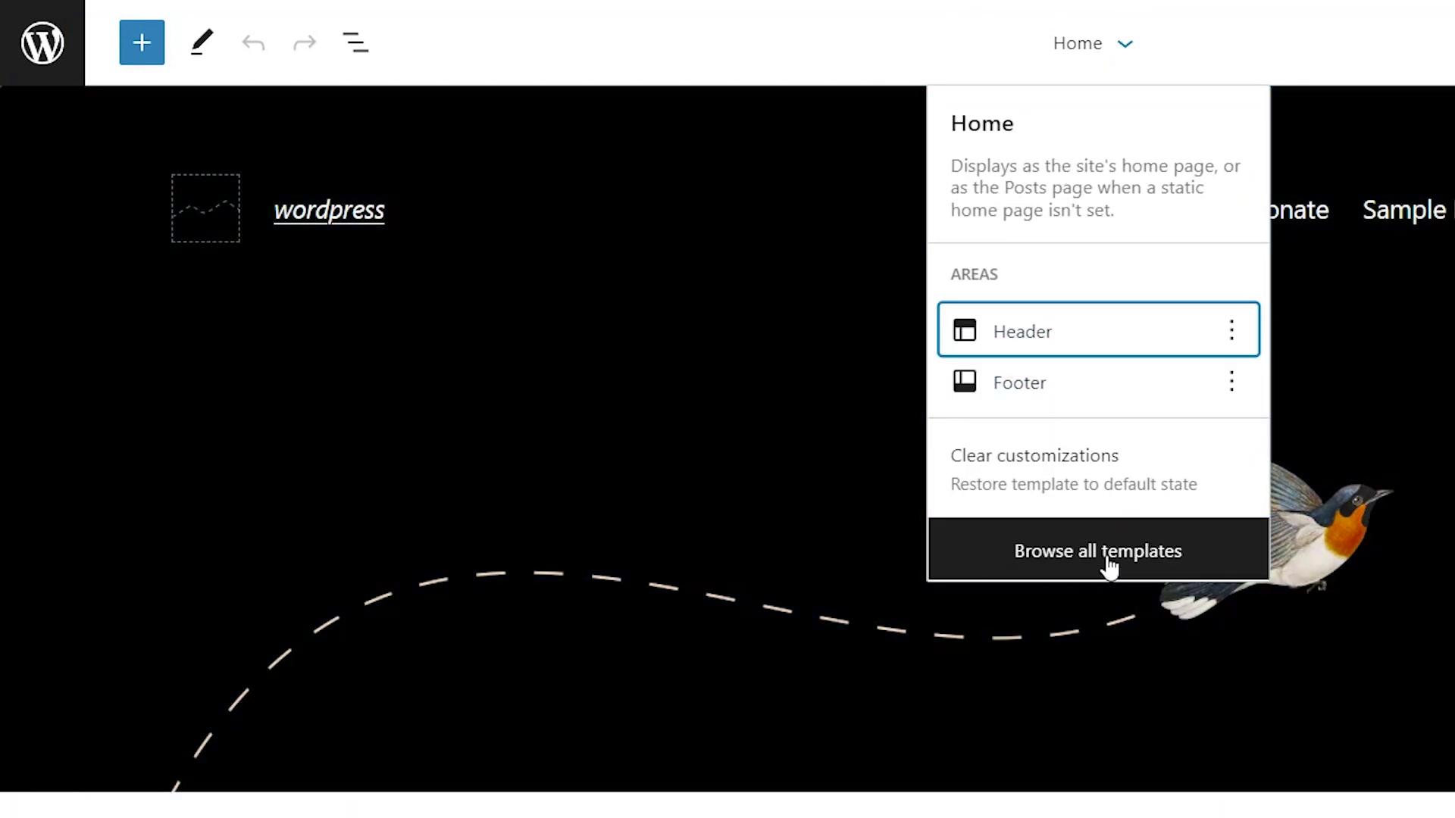
pyautogui.click(1107, 553)
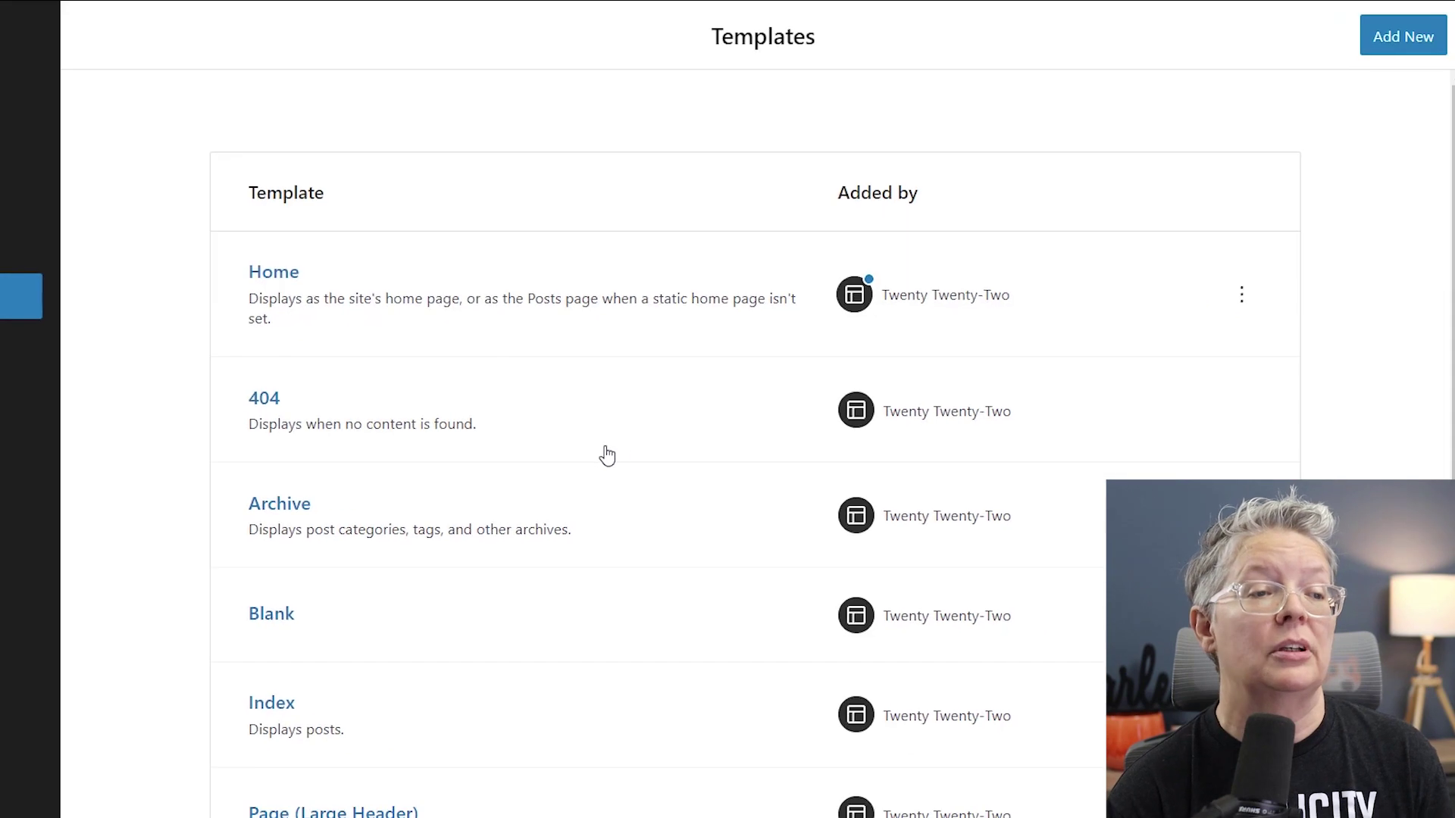
# Scroll through the Twenty Twenty-Two templates list (Home, 404, Archive, Blank, Index)
pyautogui.scroll(-6, 604, 446)
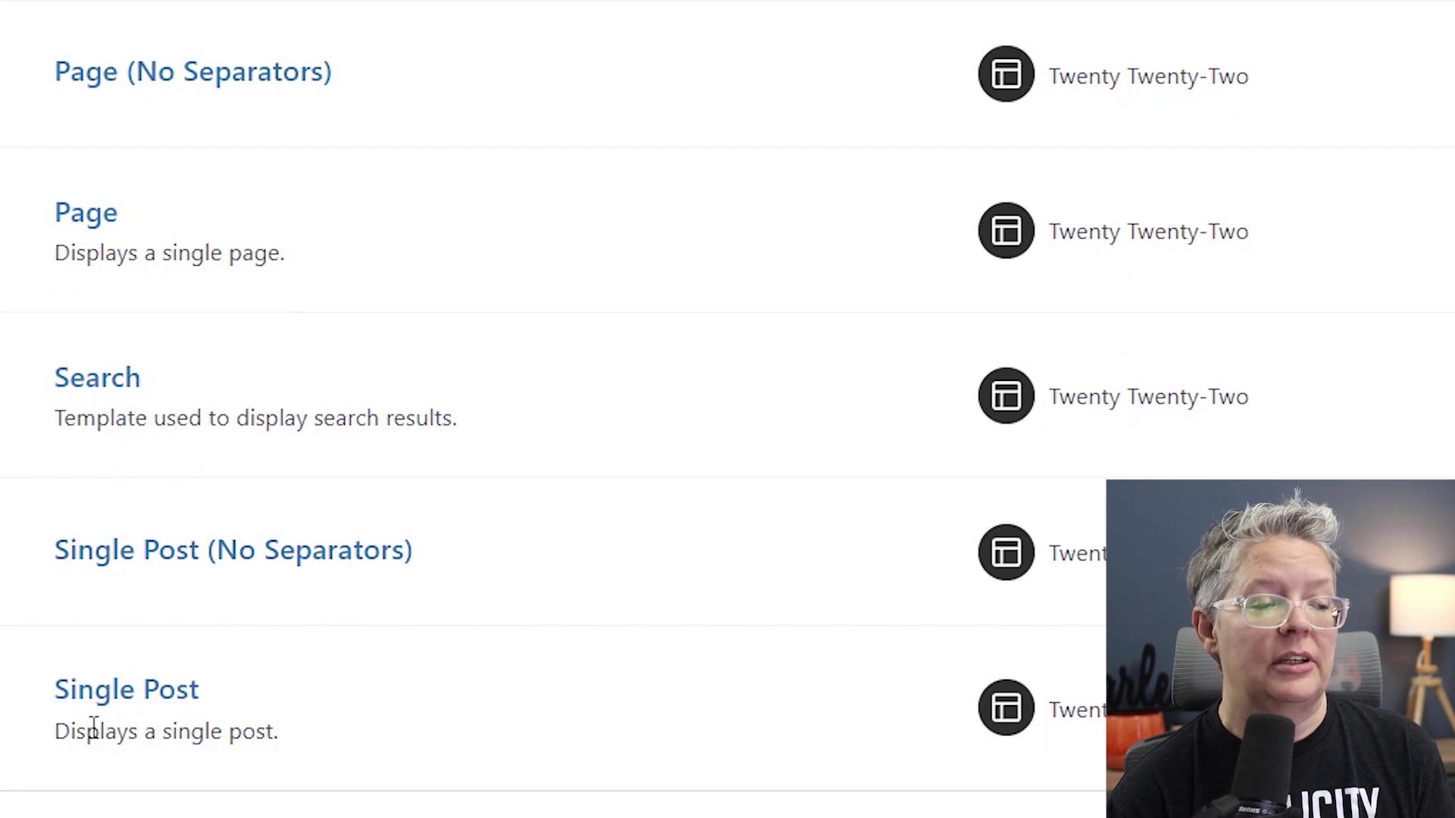
pyautogui.scroll(5, 311, 553)
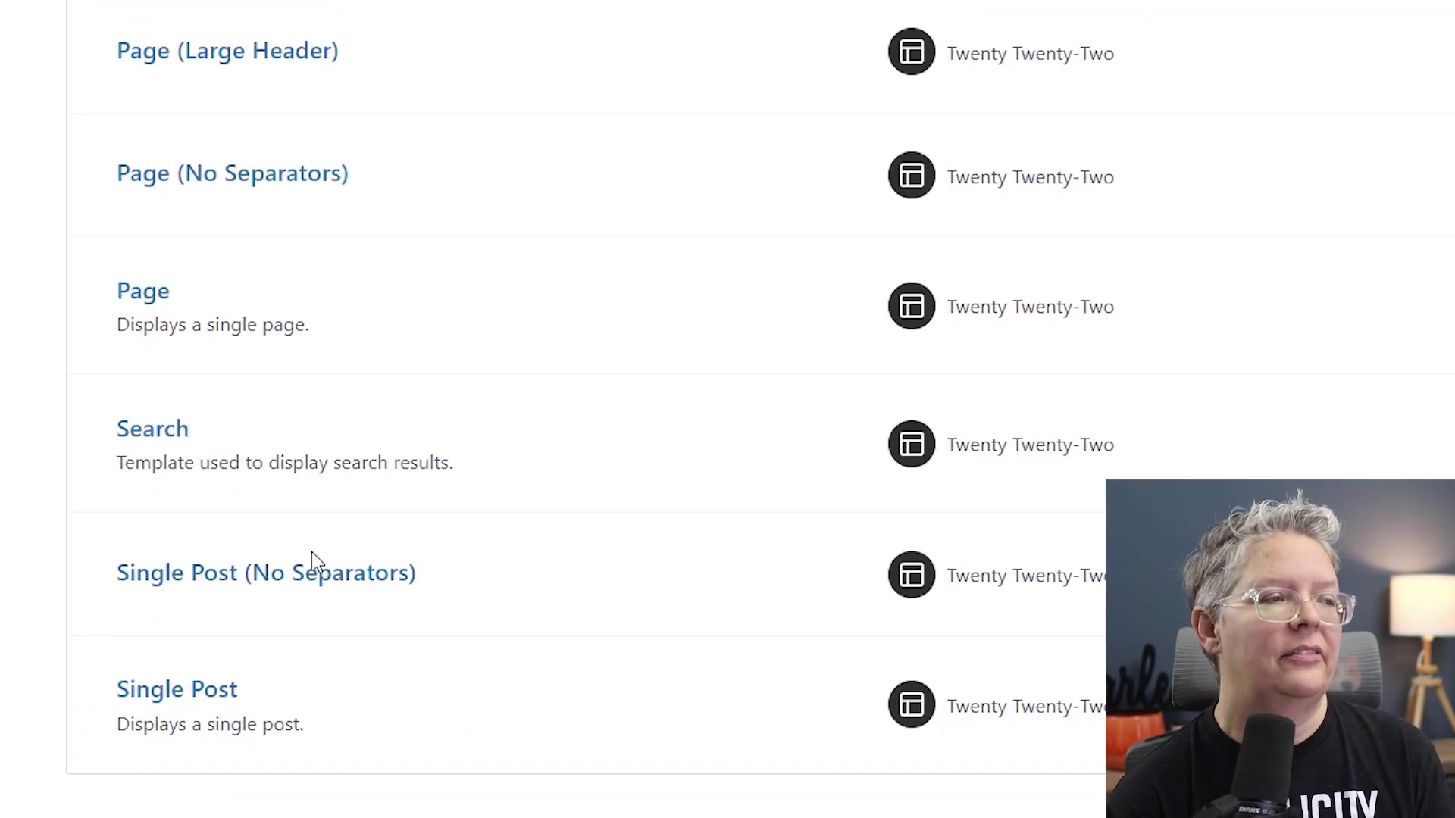
pyautogui.scroll(3, 311, 553)
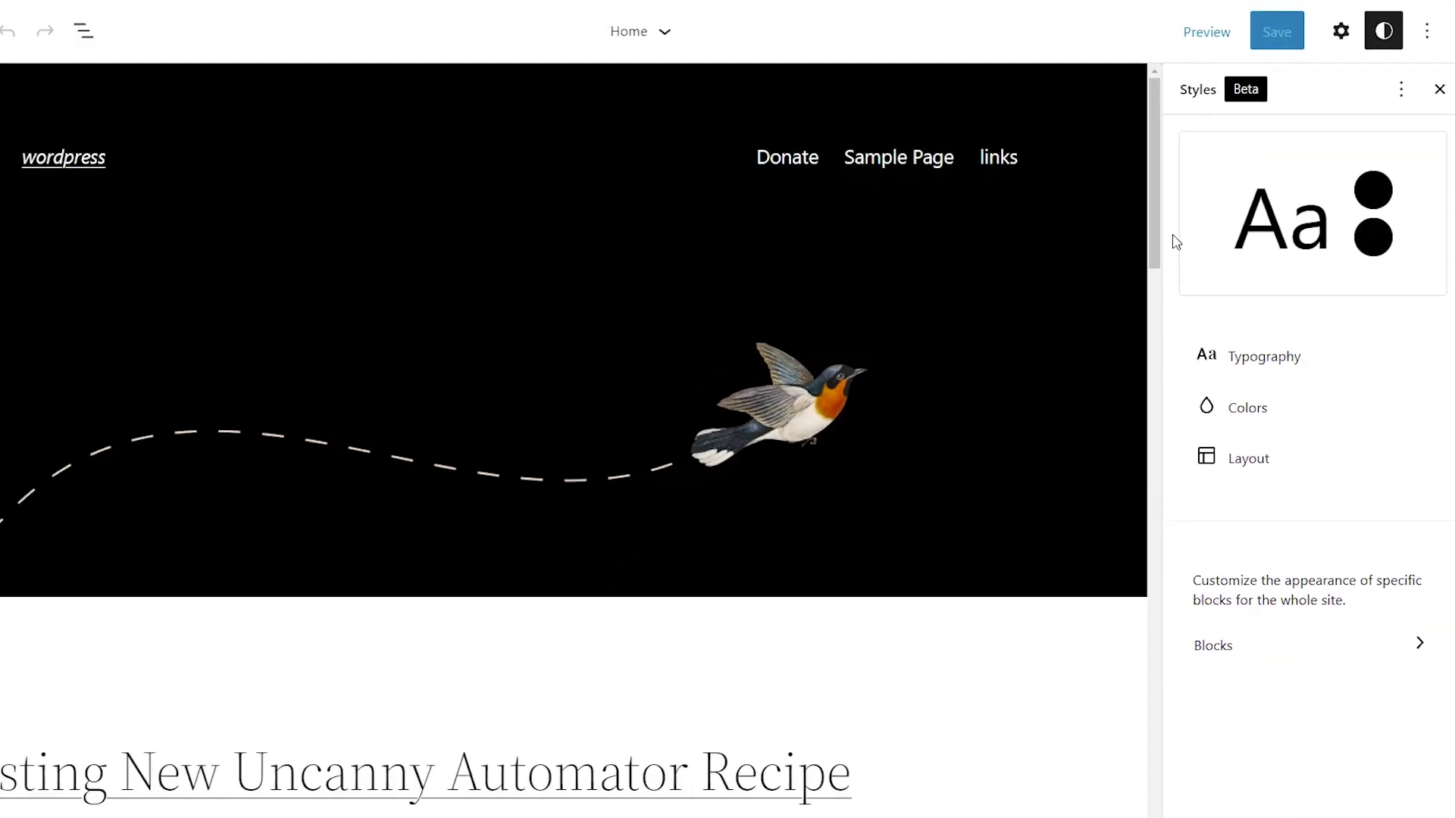
# Open global Styles Typography > Text and keep System Font as the font family
pyautogui.scroll(-4, 1123, 374)
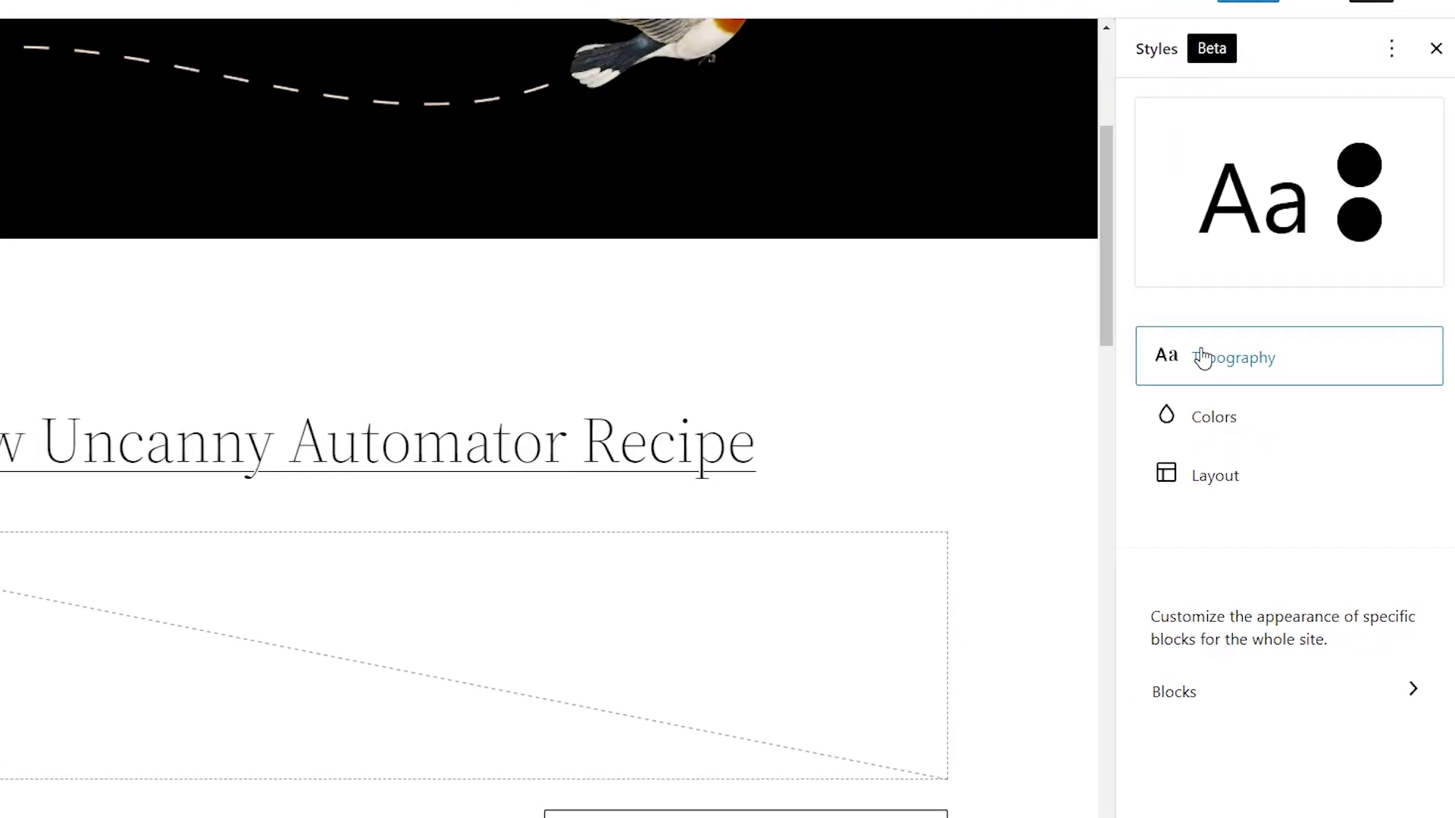
pyautogui.click(1203, 357)
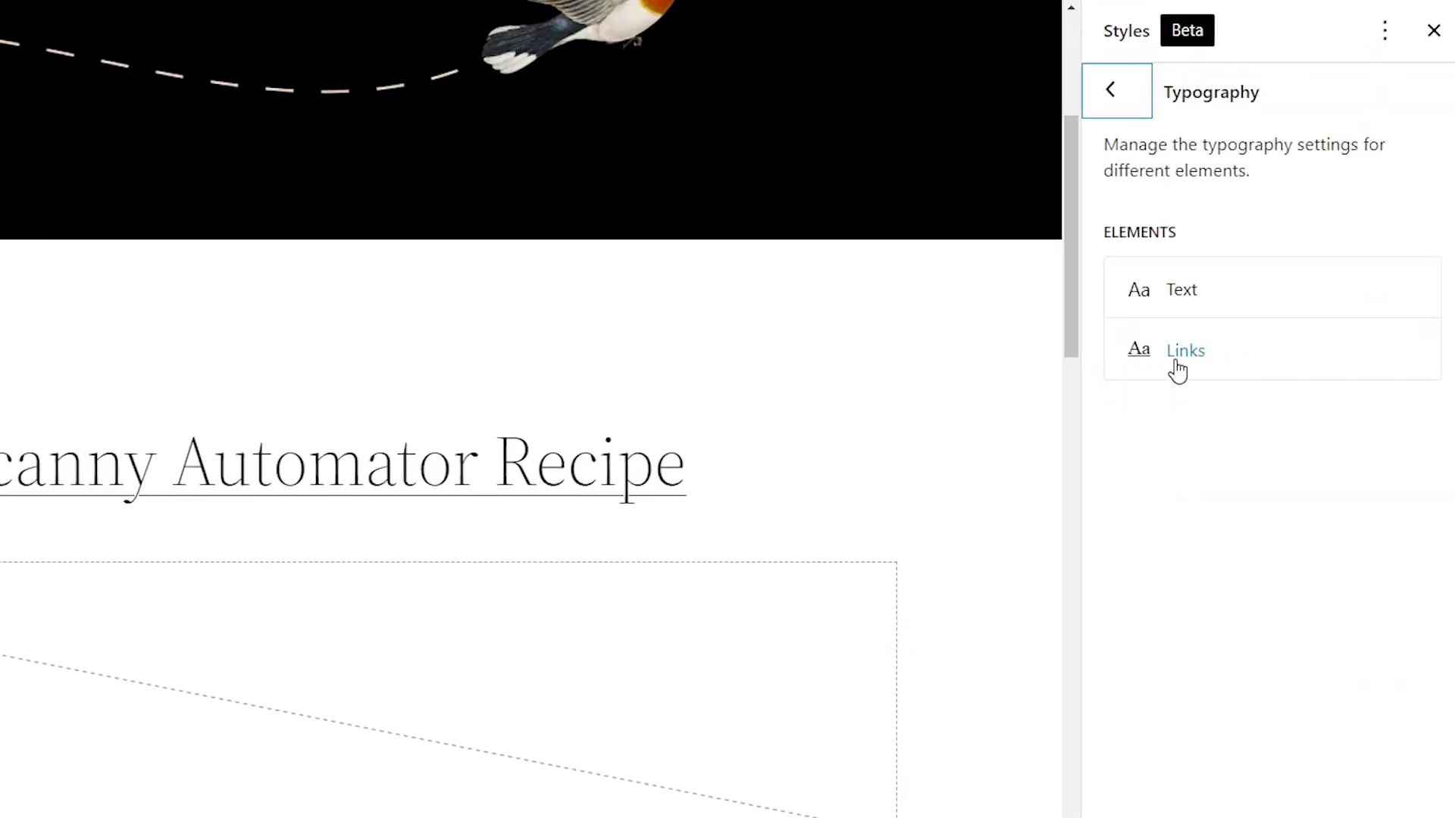
pyautogui.click(1201, 308)
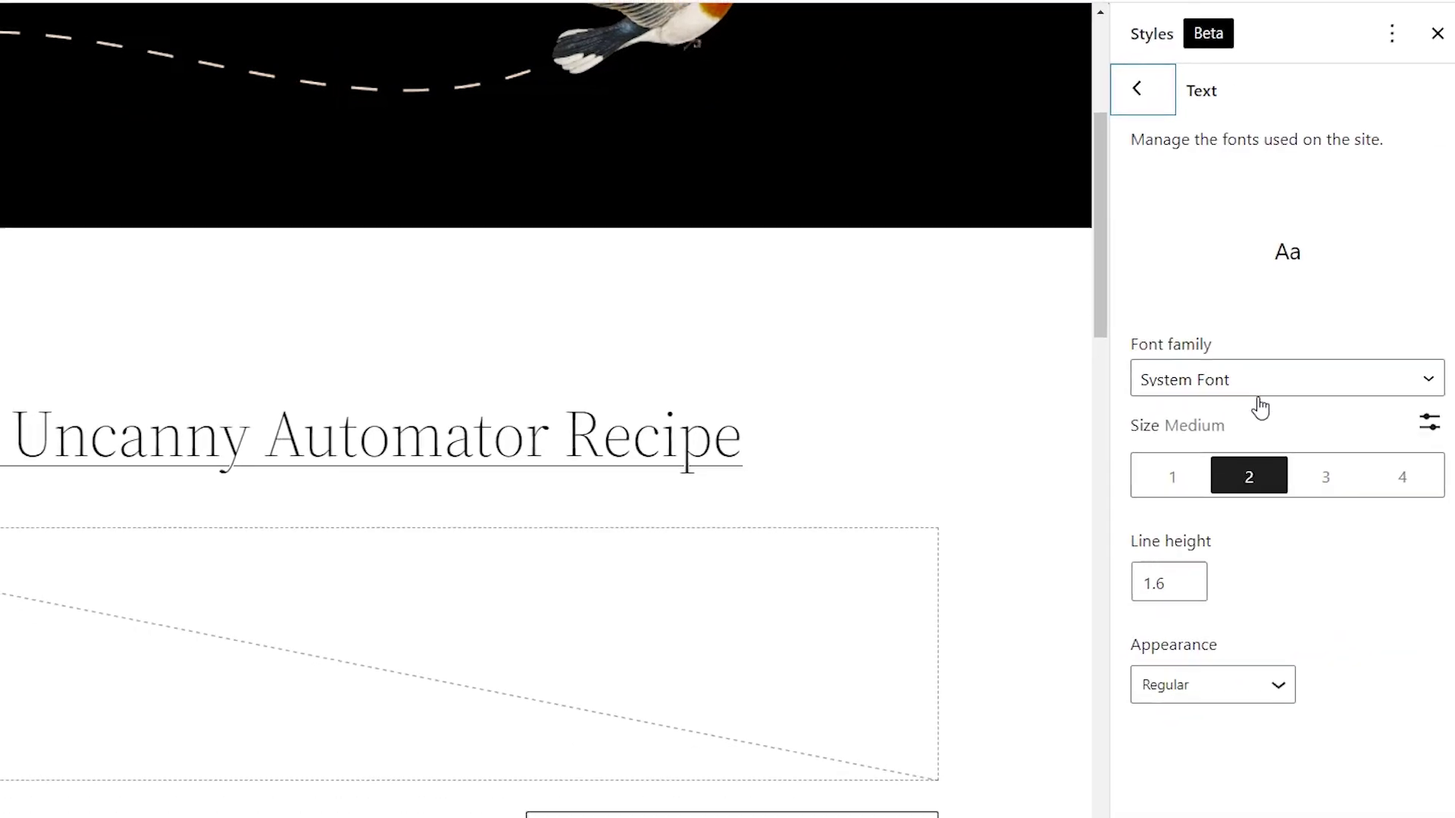
pyautogui.click(1238, 397)
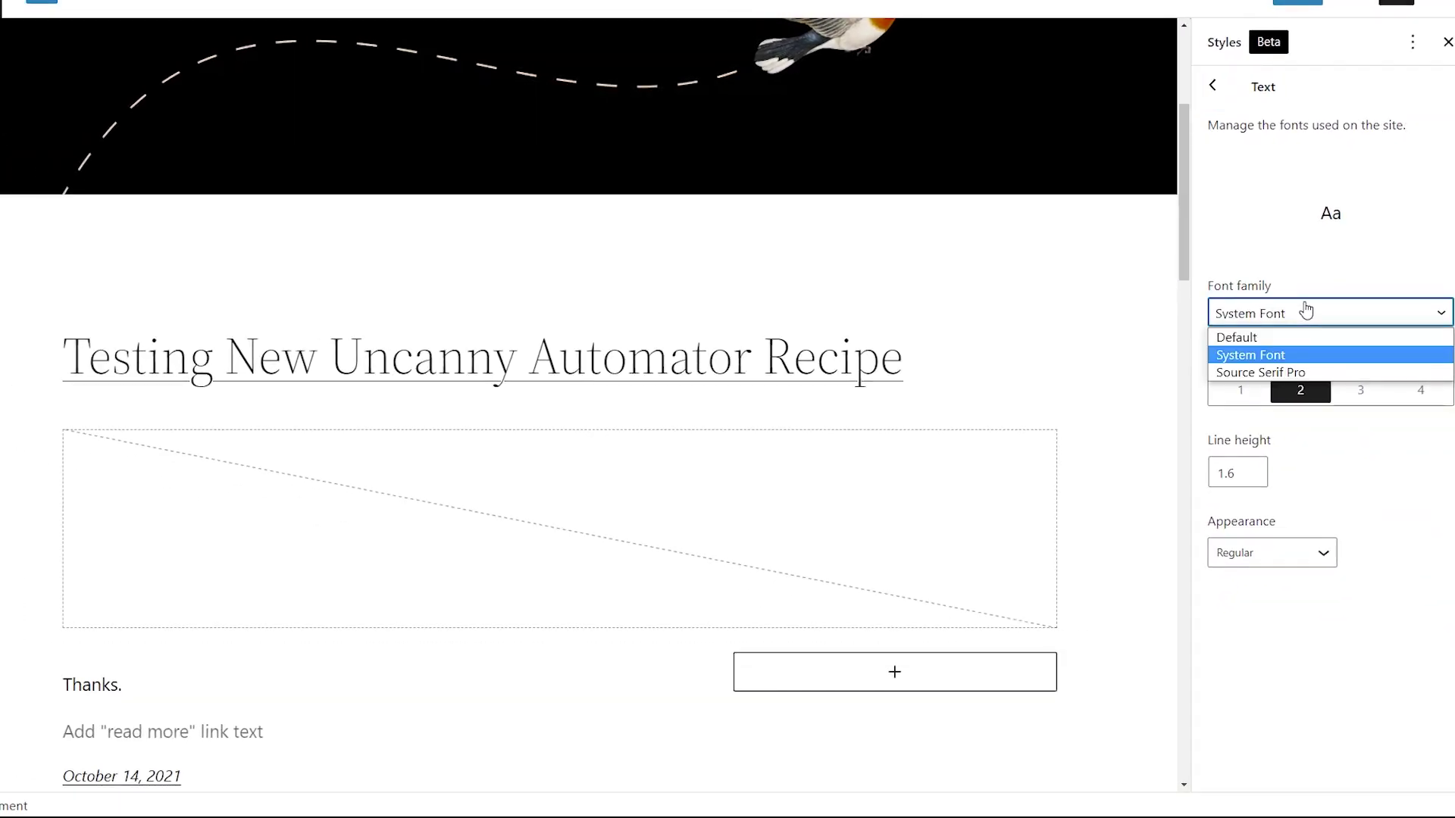
pyautogui.click(1306, 311)
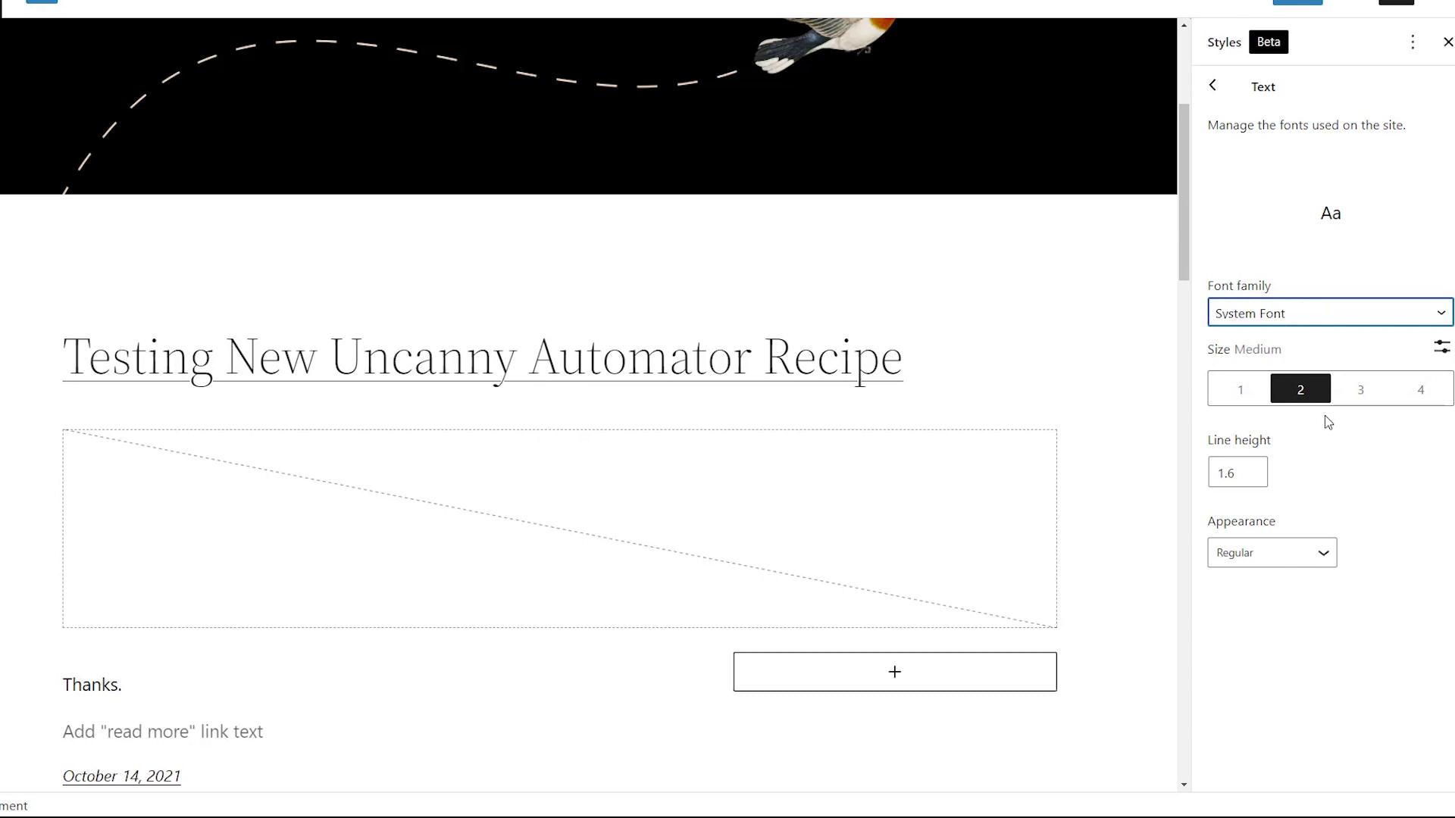
# Try Large text size, return to Medium, review font weights, and return to Typography elements
pyautogui.click(1355, 400)
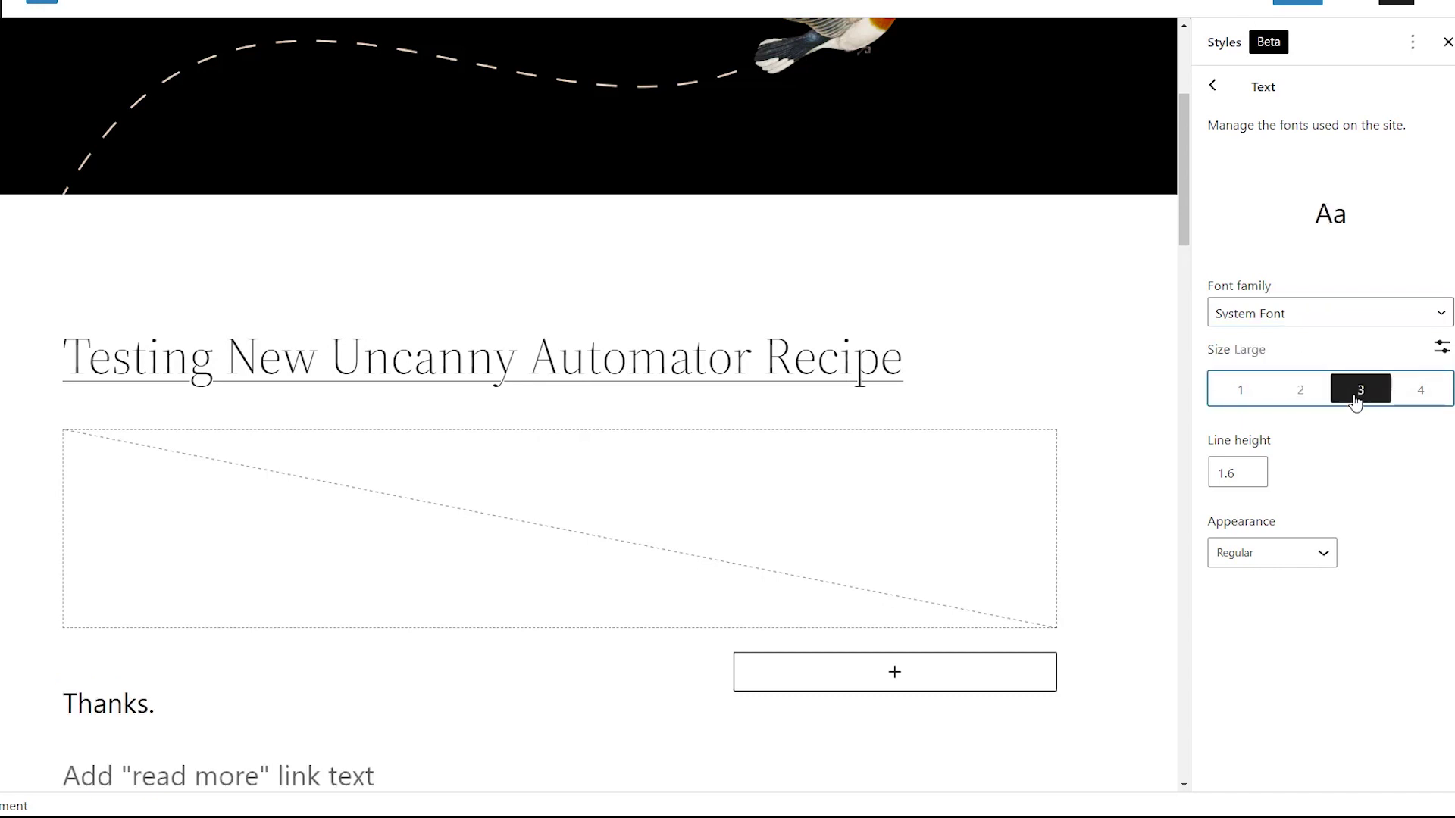
pyautogui.click(1301, 400)
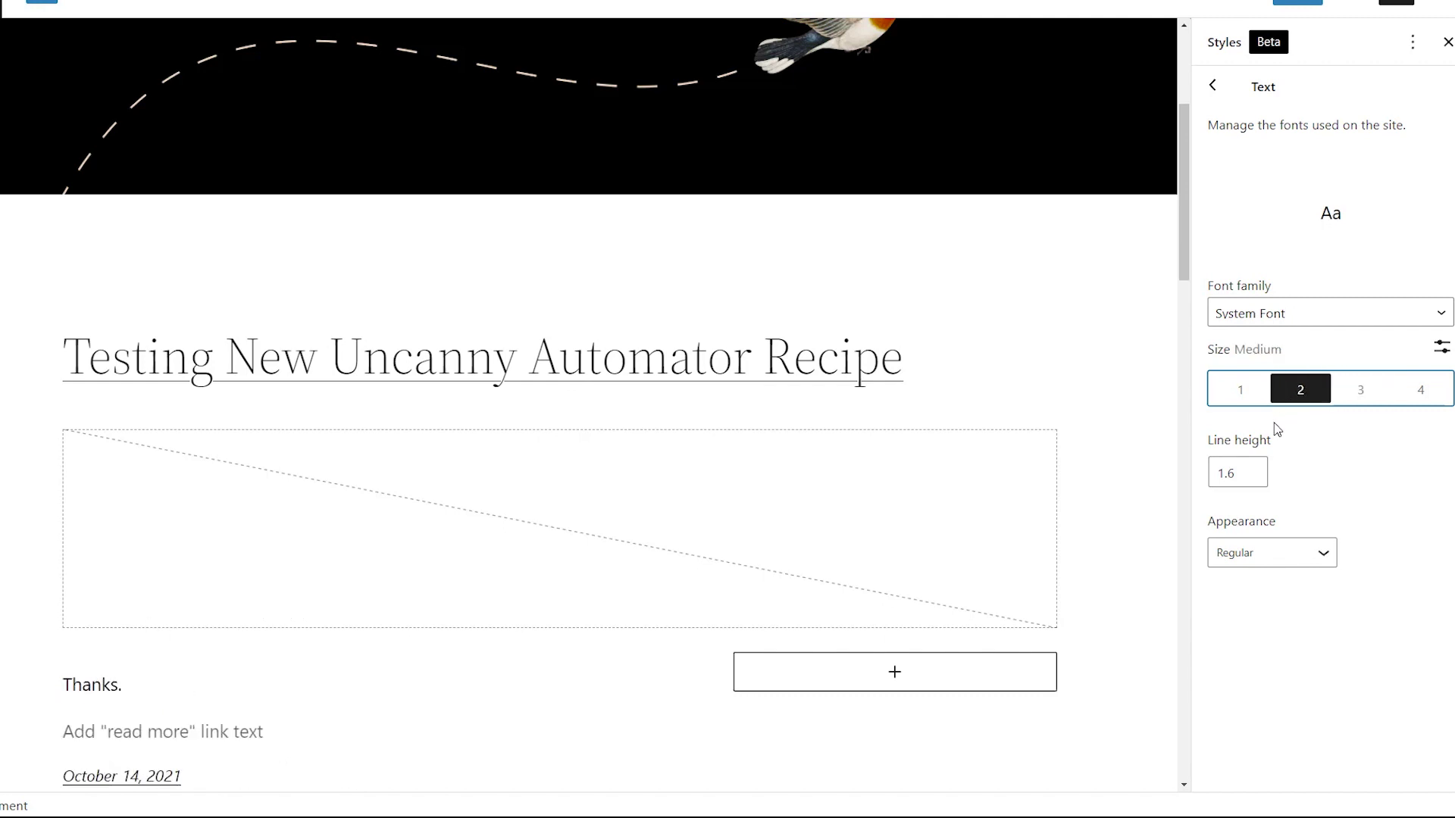
pyautogui.click(1246, 561)
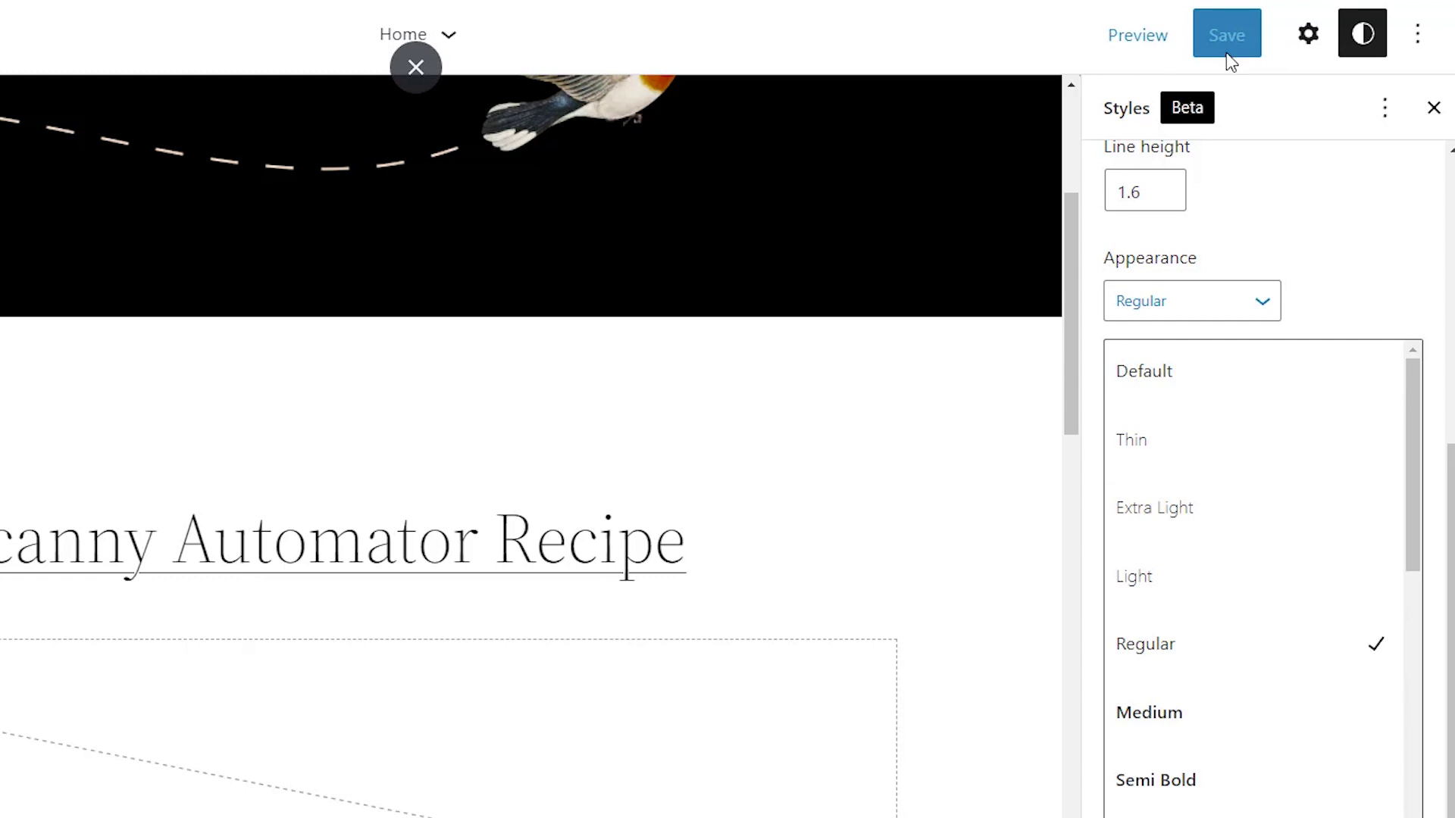
pyautogui.scroll(5, 1306, 285)
pyautogui.click(1112, 168)
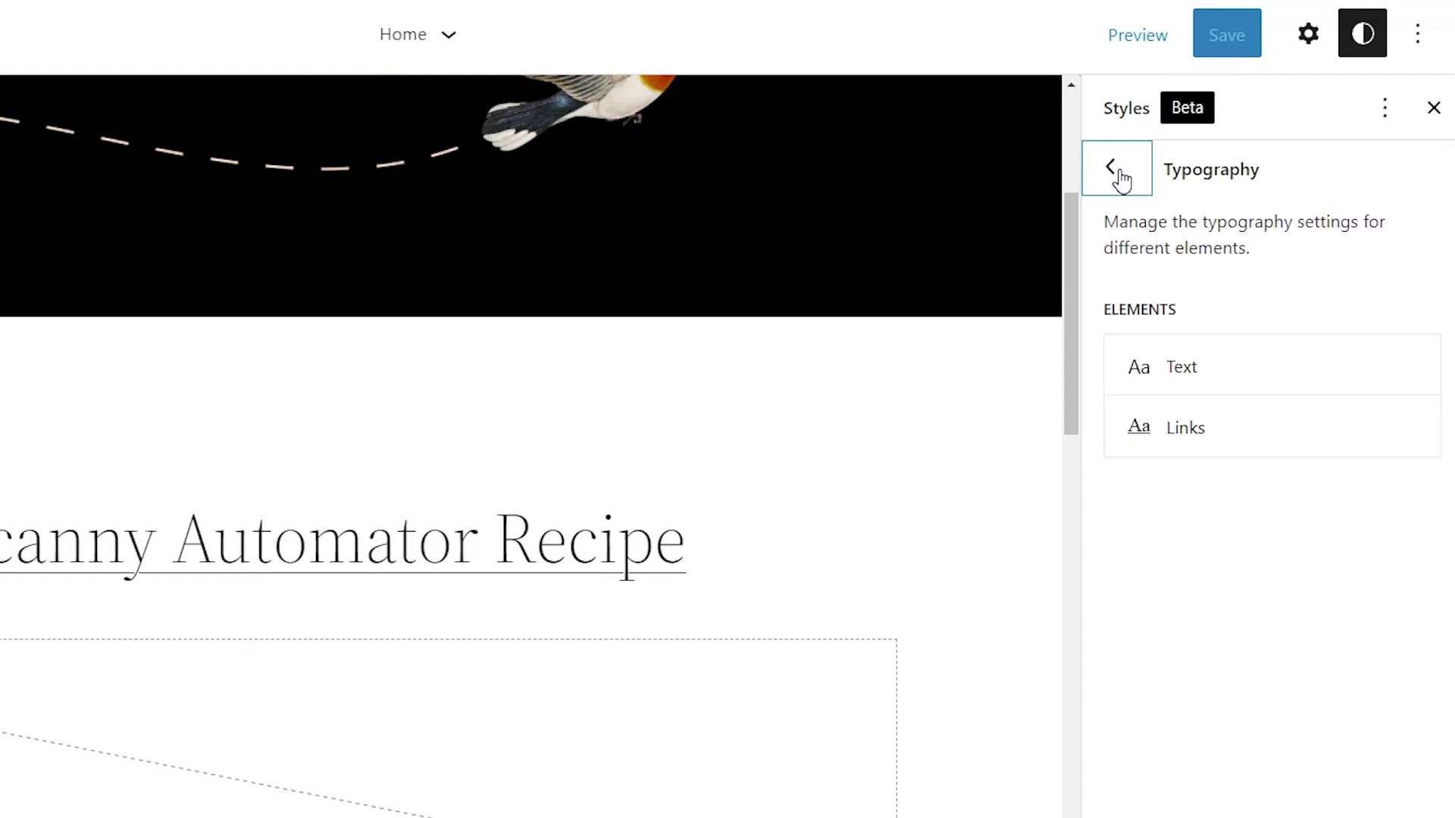
# Review the Button block's typography settings under Styles > Blocks
pyautogui.click(1114, 168)
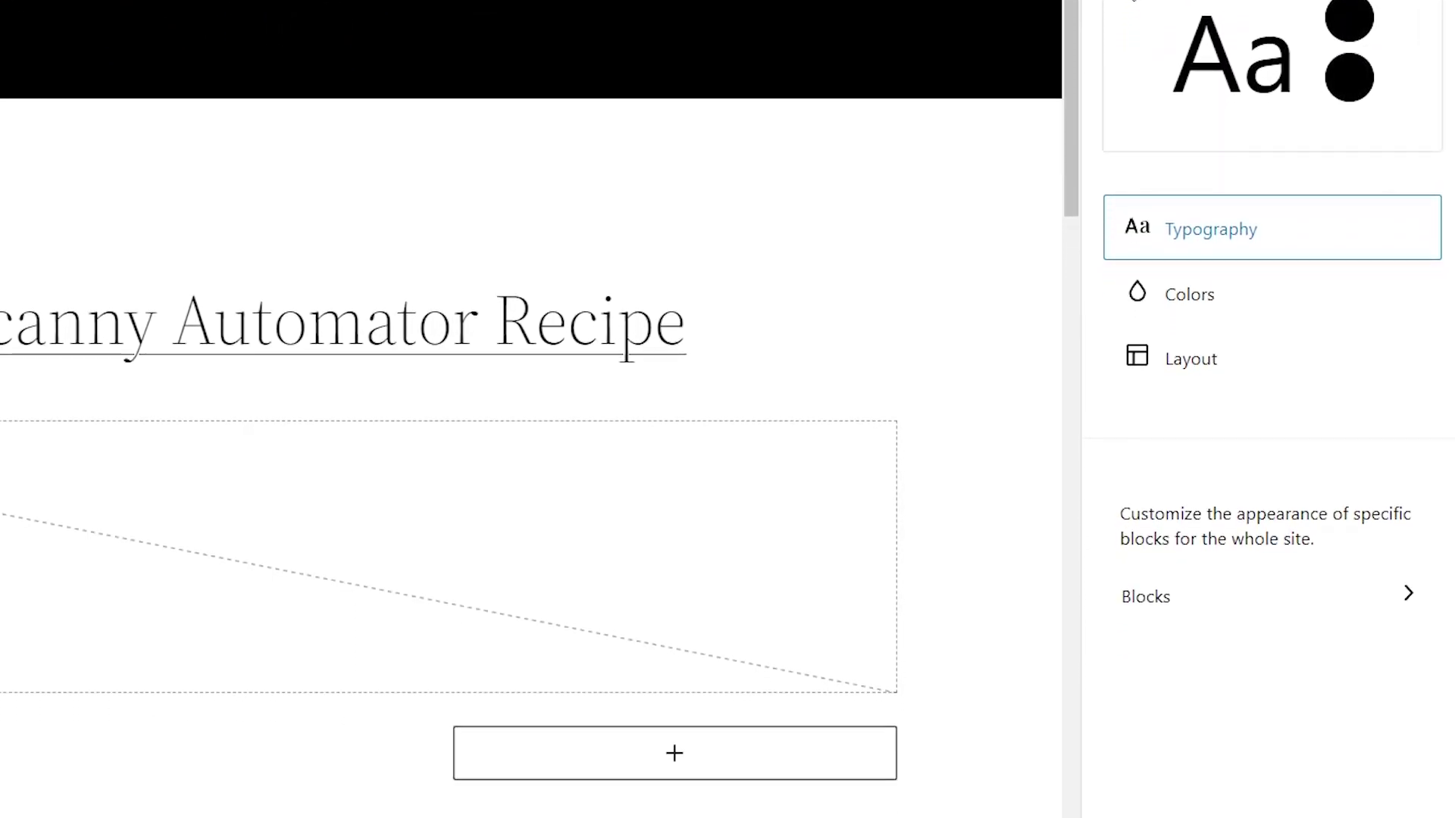
pyautogui.click(1212, 560)
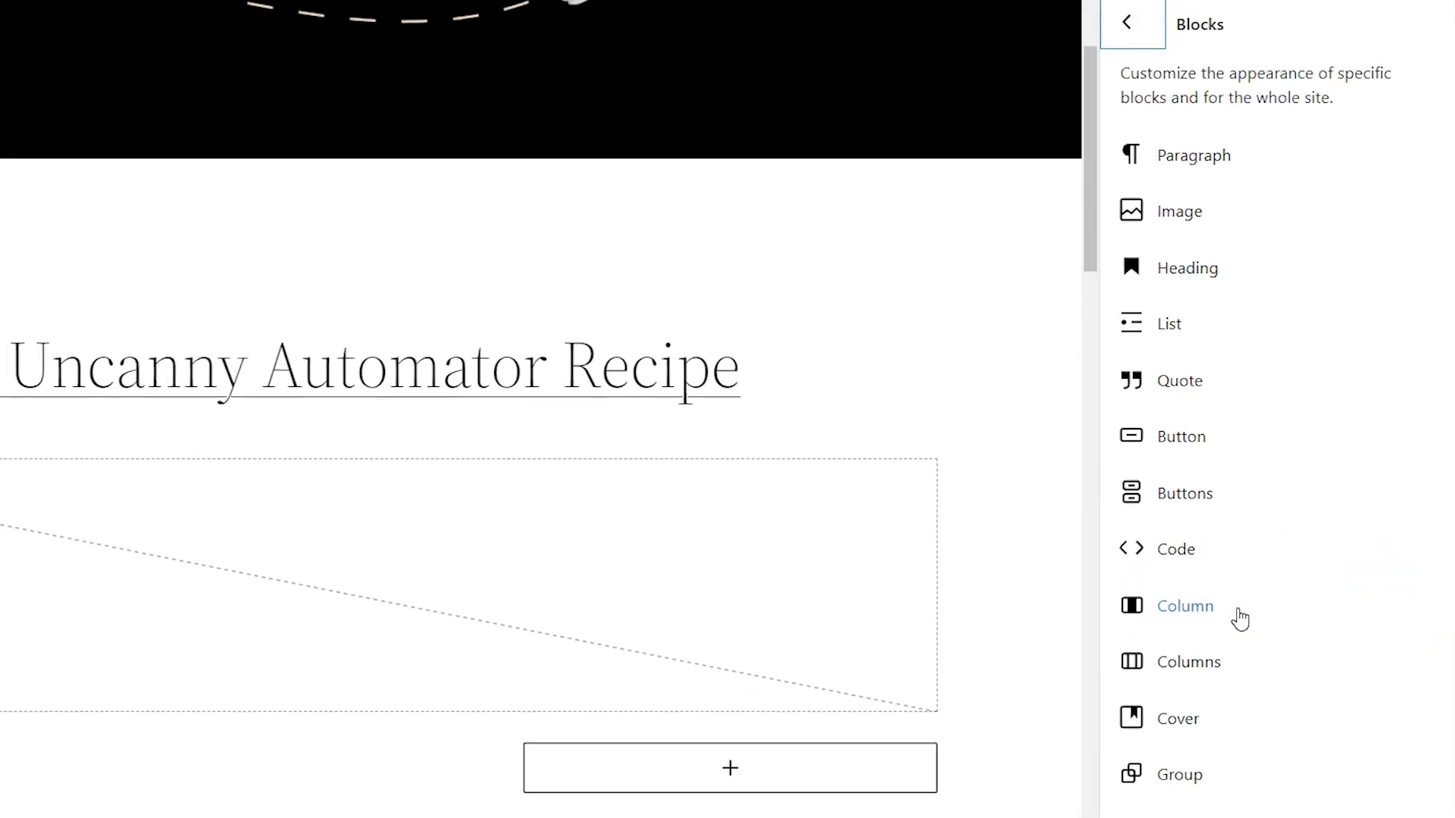
pyautogui.scroll(-2, 1240, 619)
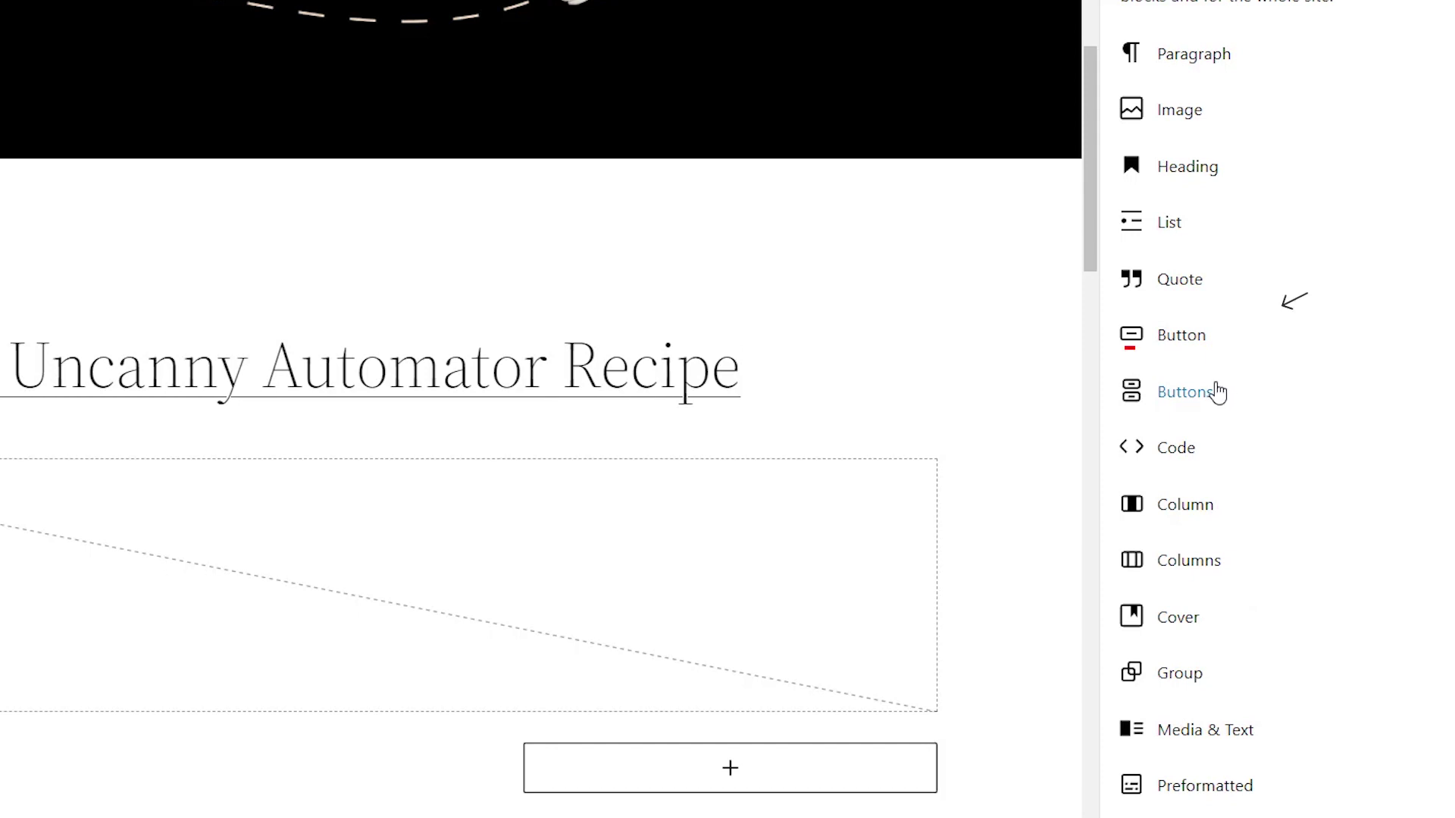
pyautogui.click(1203, 344)
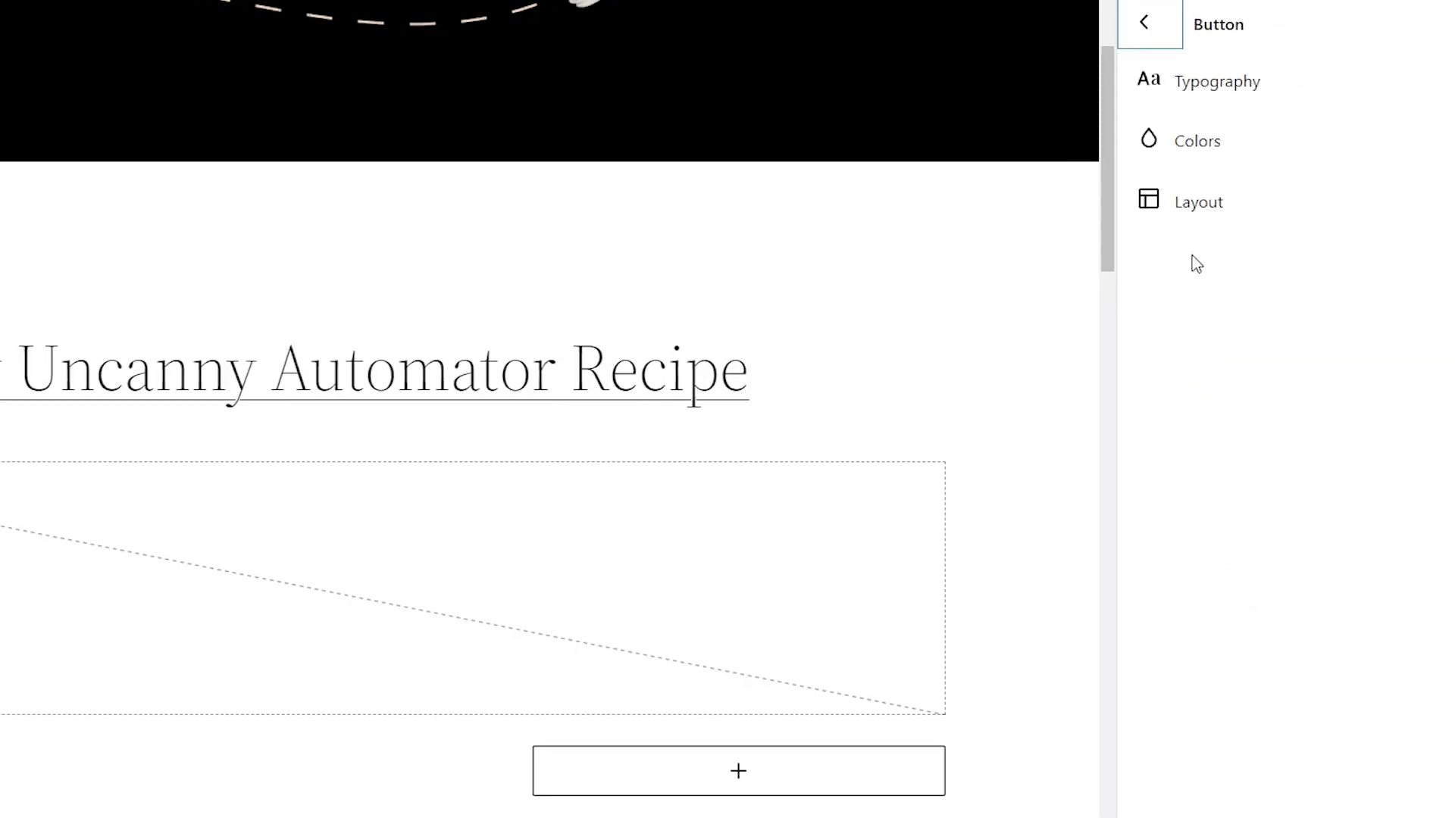
pyautogui.click(1207, 87)
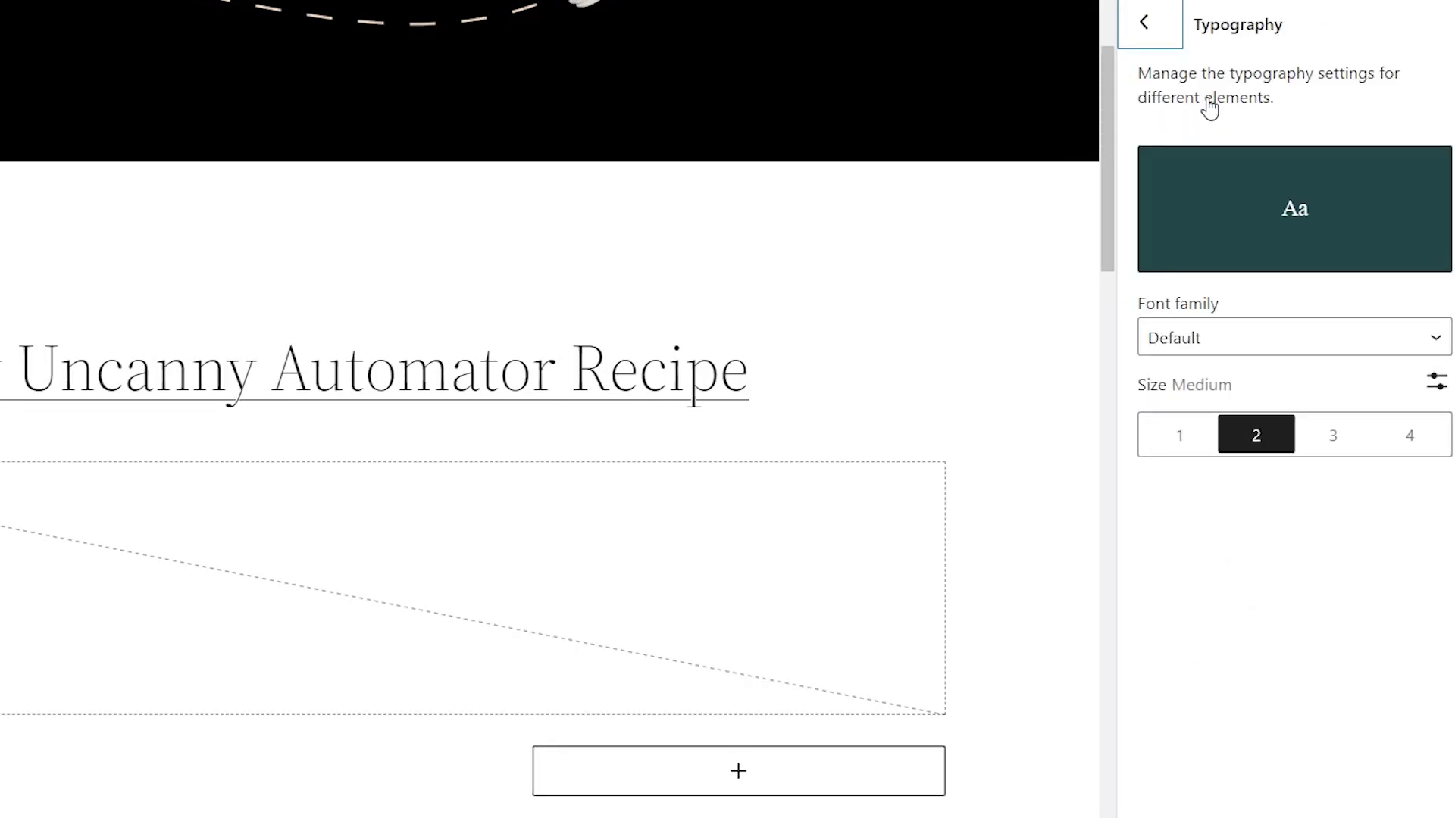
# Return from the Button settings to the main global Styles panel
pyautogui.click(1143, 35)
pyautogui.click(1146, 36)
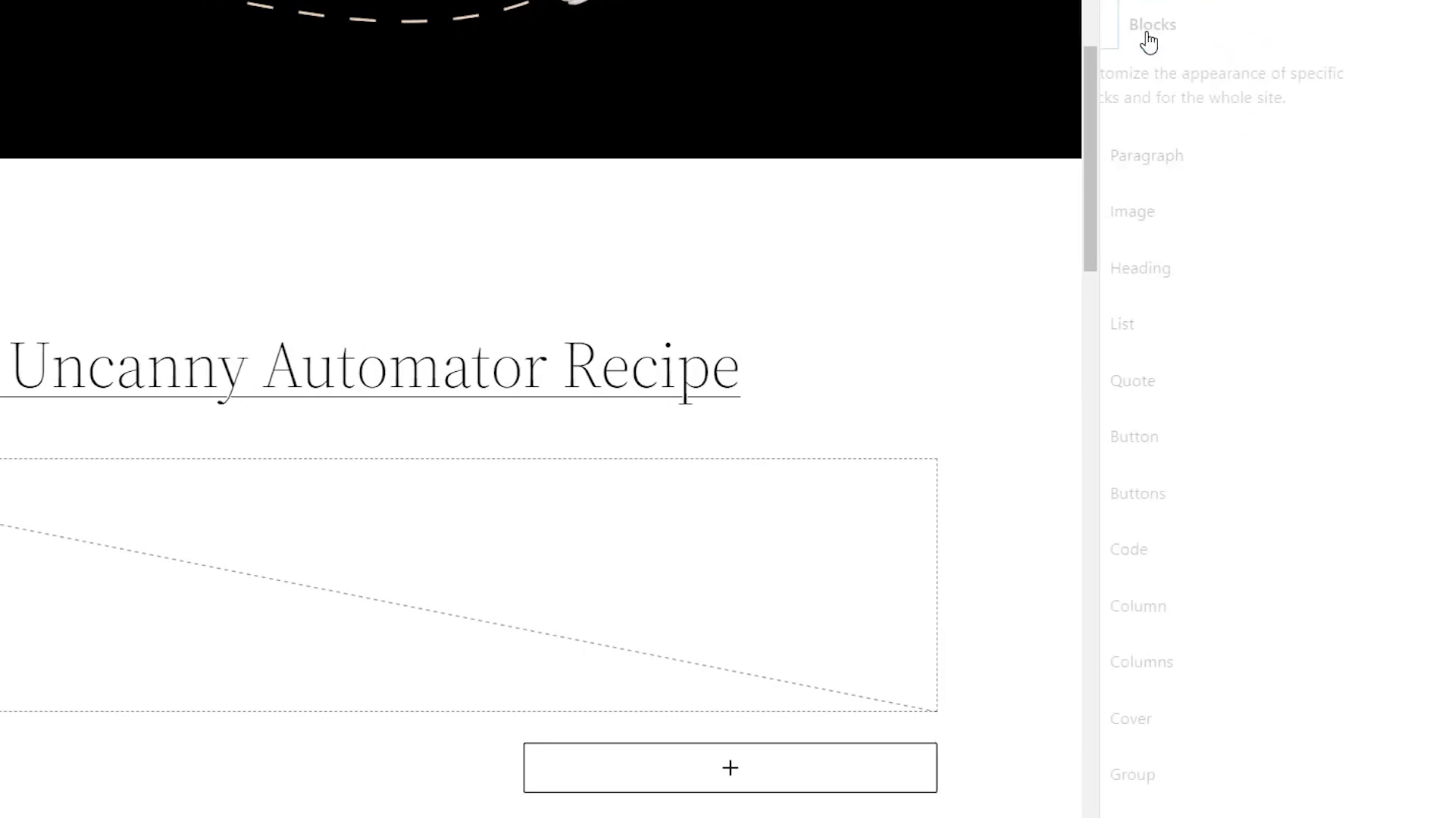
pyautogui.click(1146, 38)
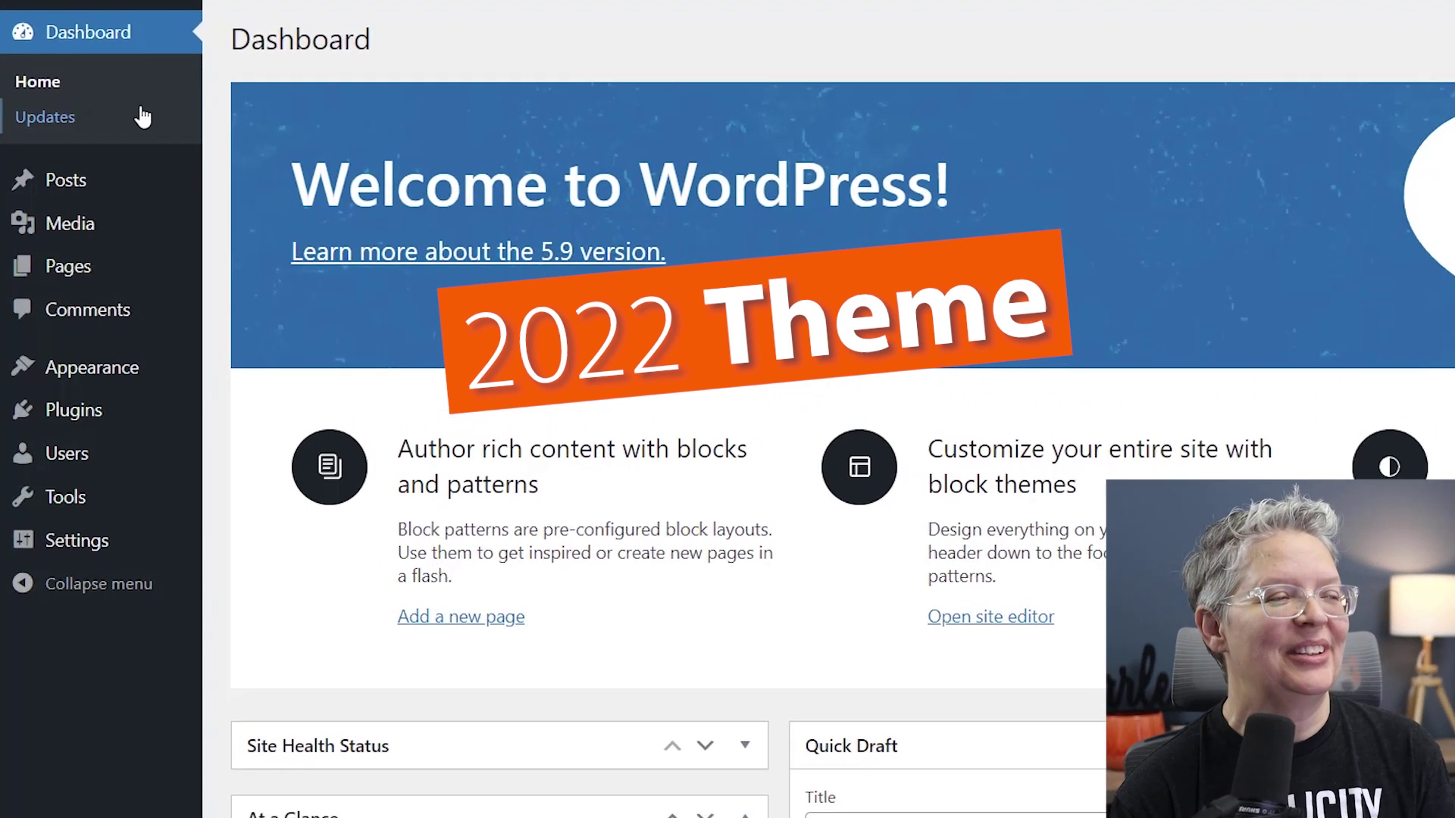
# Go to the installed themes page under Appearance > Themes
pyautogui.moveTo(118, 388)
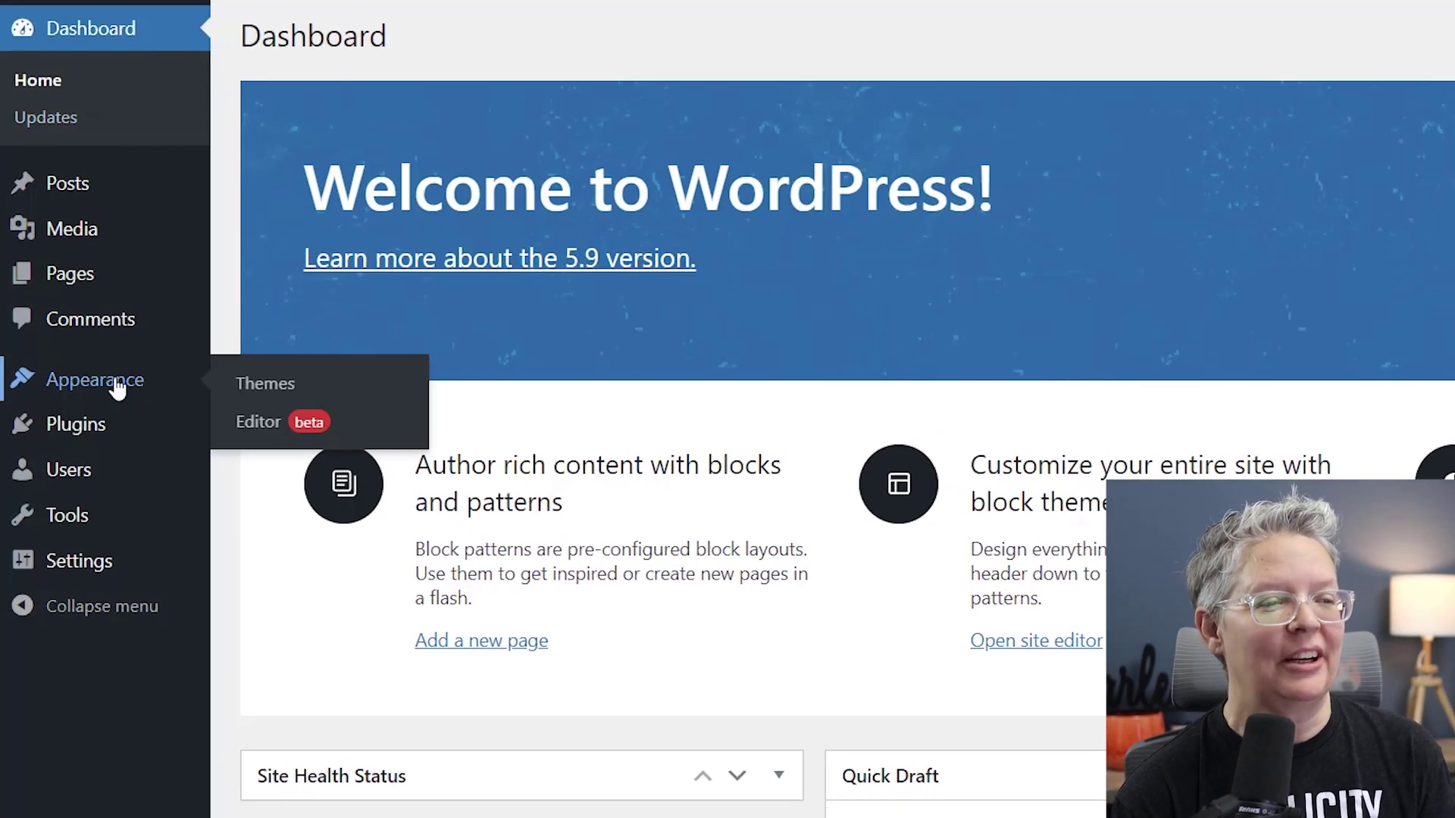
pyautogui.click(281, 388)
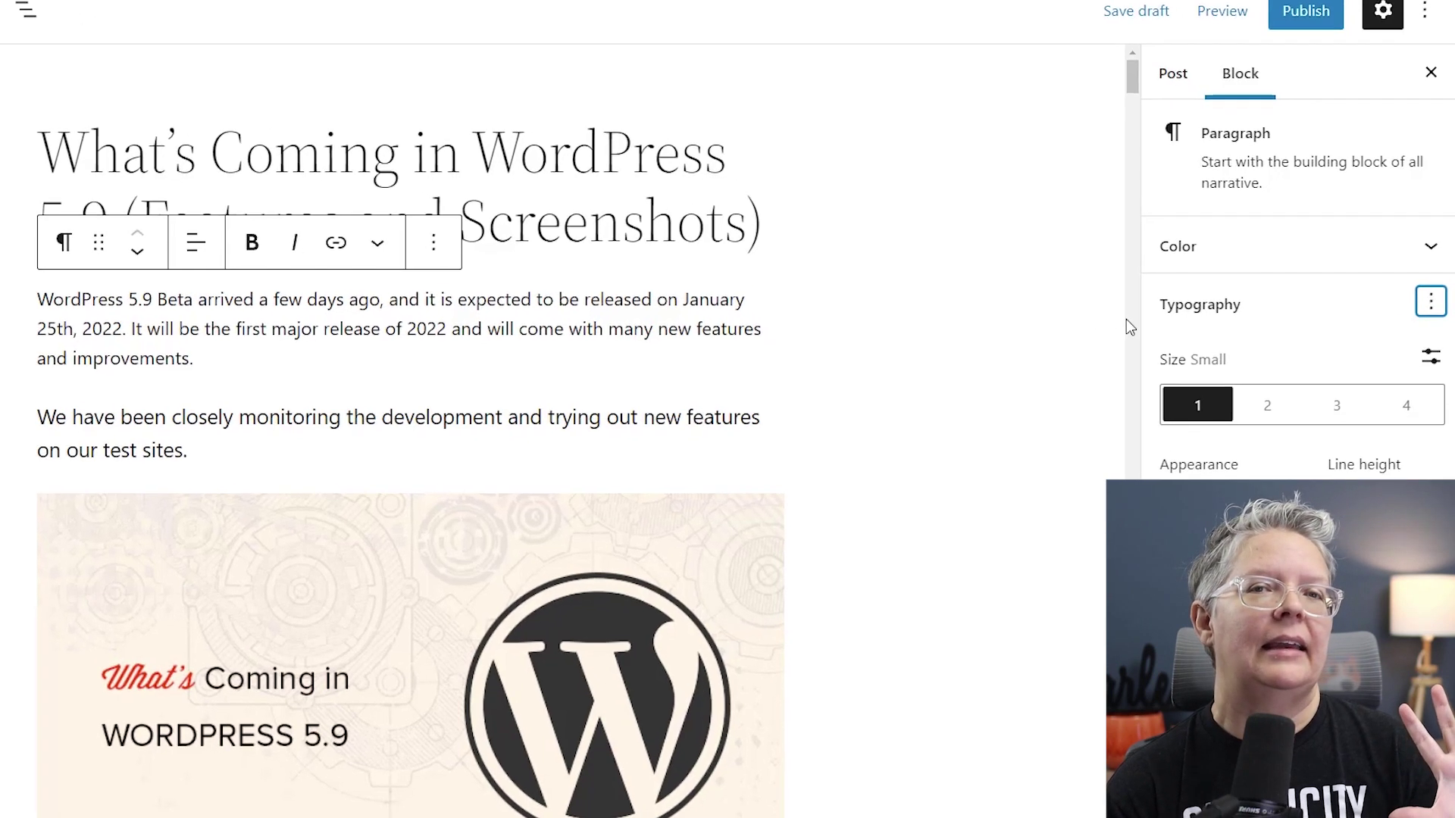
# Try Medium and Large on the intro paragraph, settle on Small, and reveal extra typography options
pyautogui.click(1189, 426)
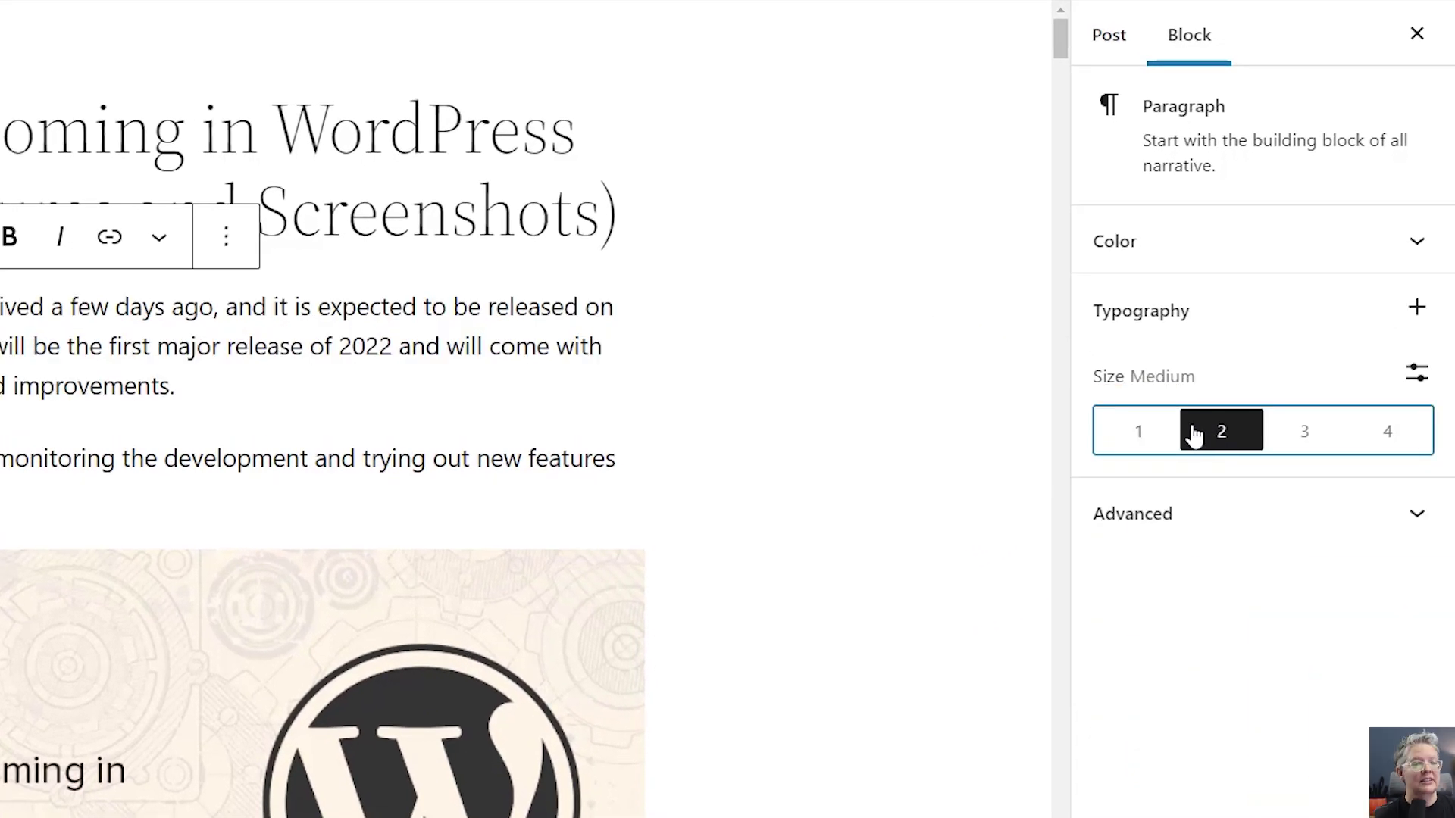
pyautogui.click(1140, 435)
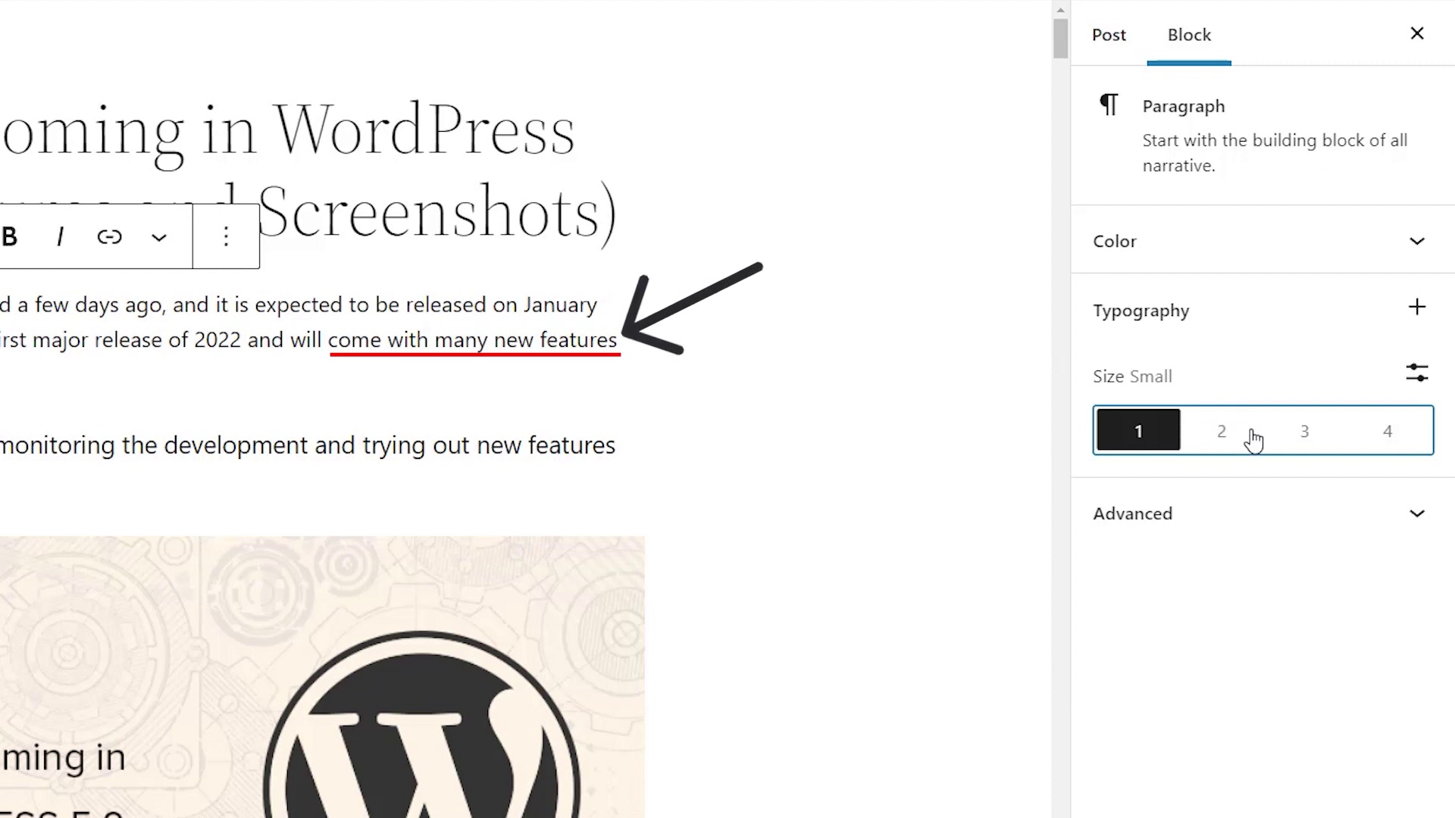
pyautogui.click(1297, 438)
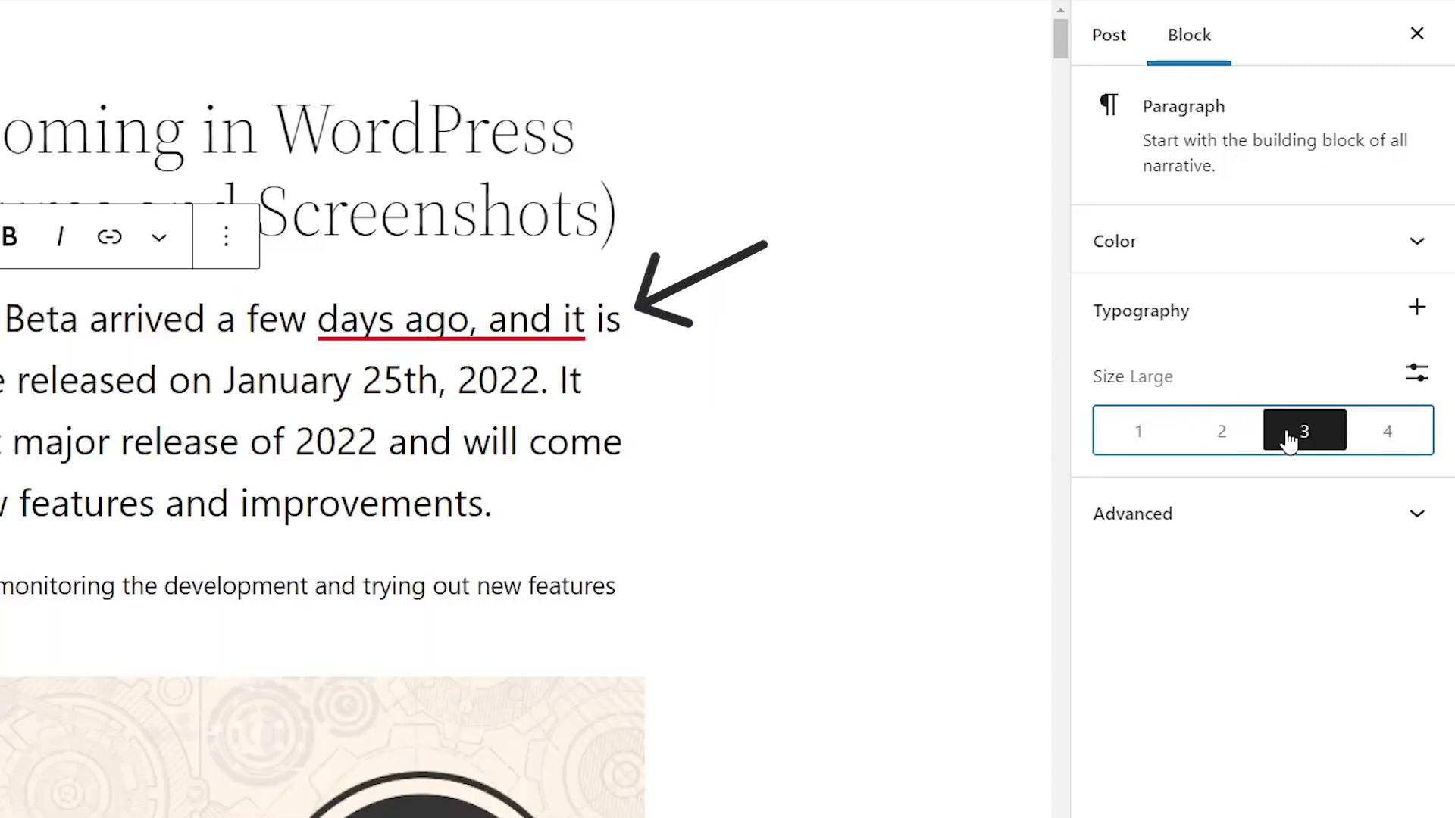
pyautogui.click(1151, 436)
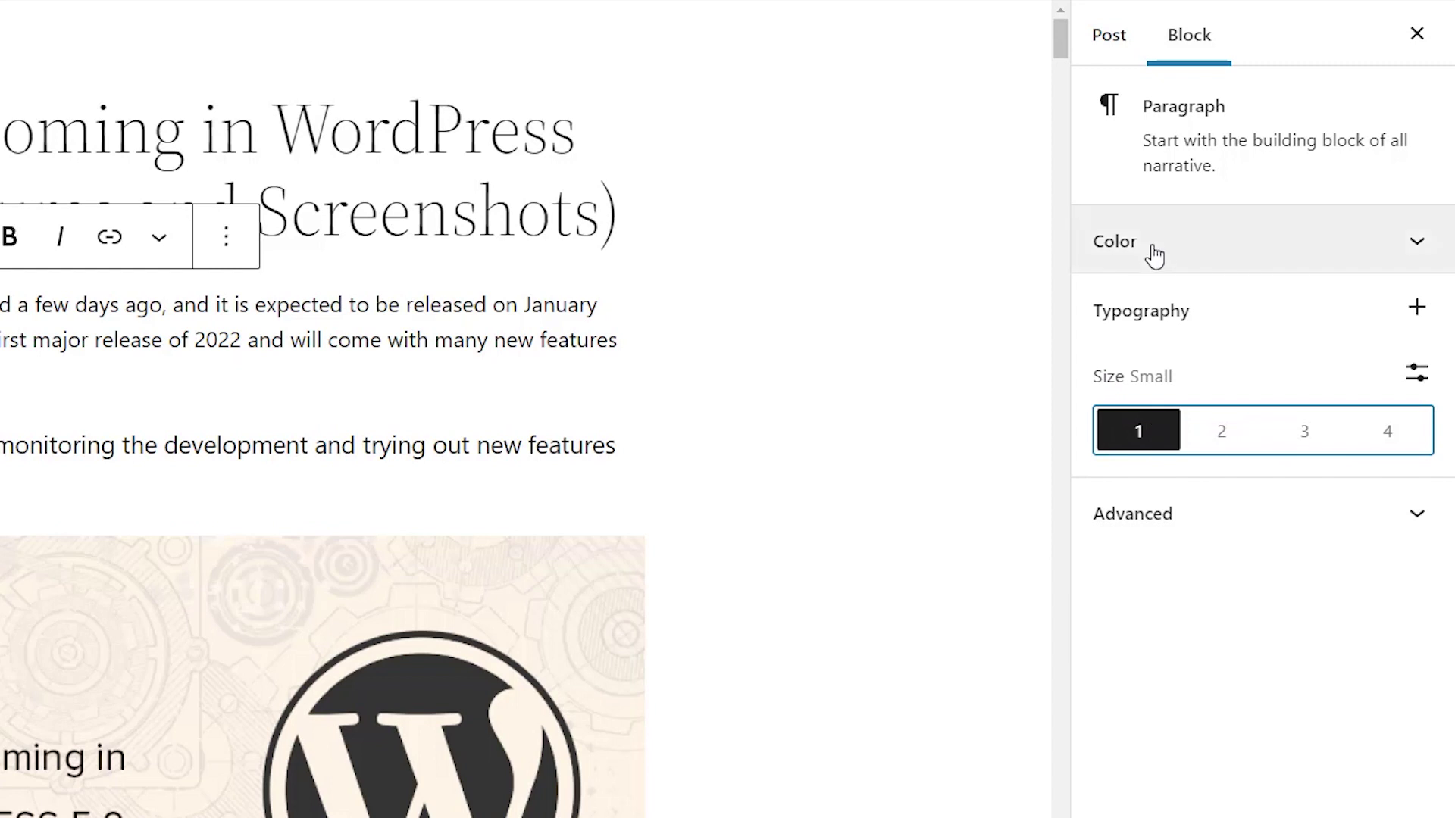
pyautogui.click(1417, 307)
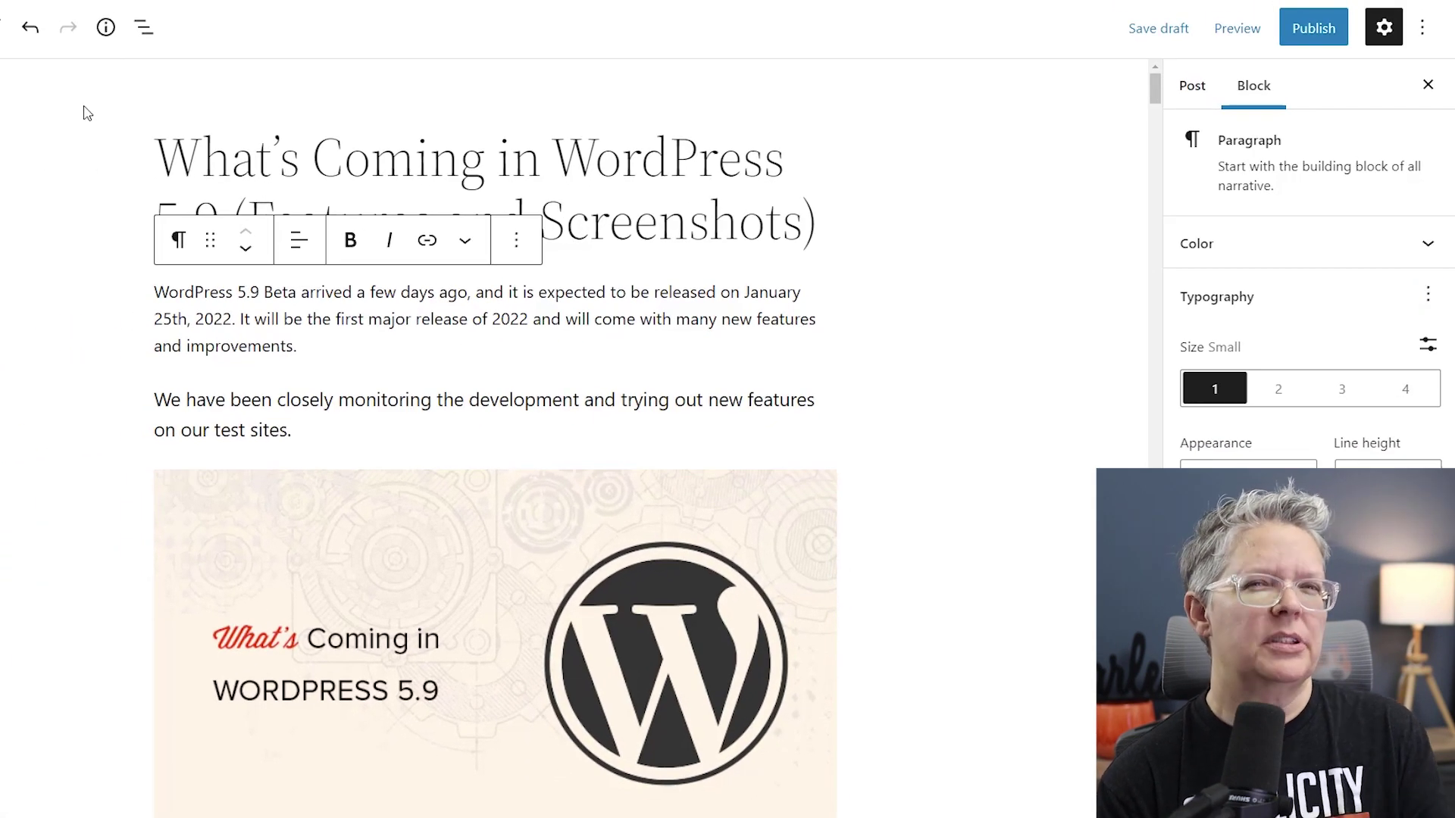
# In List View, select the Group block and drag it up above the Image
pyautogui.click(149, 30)
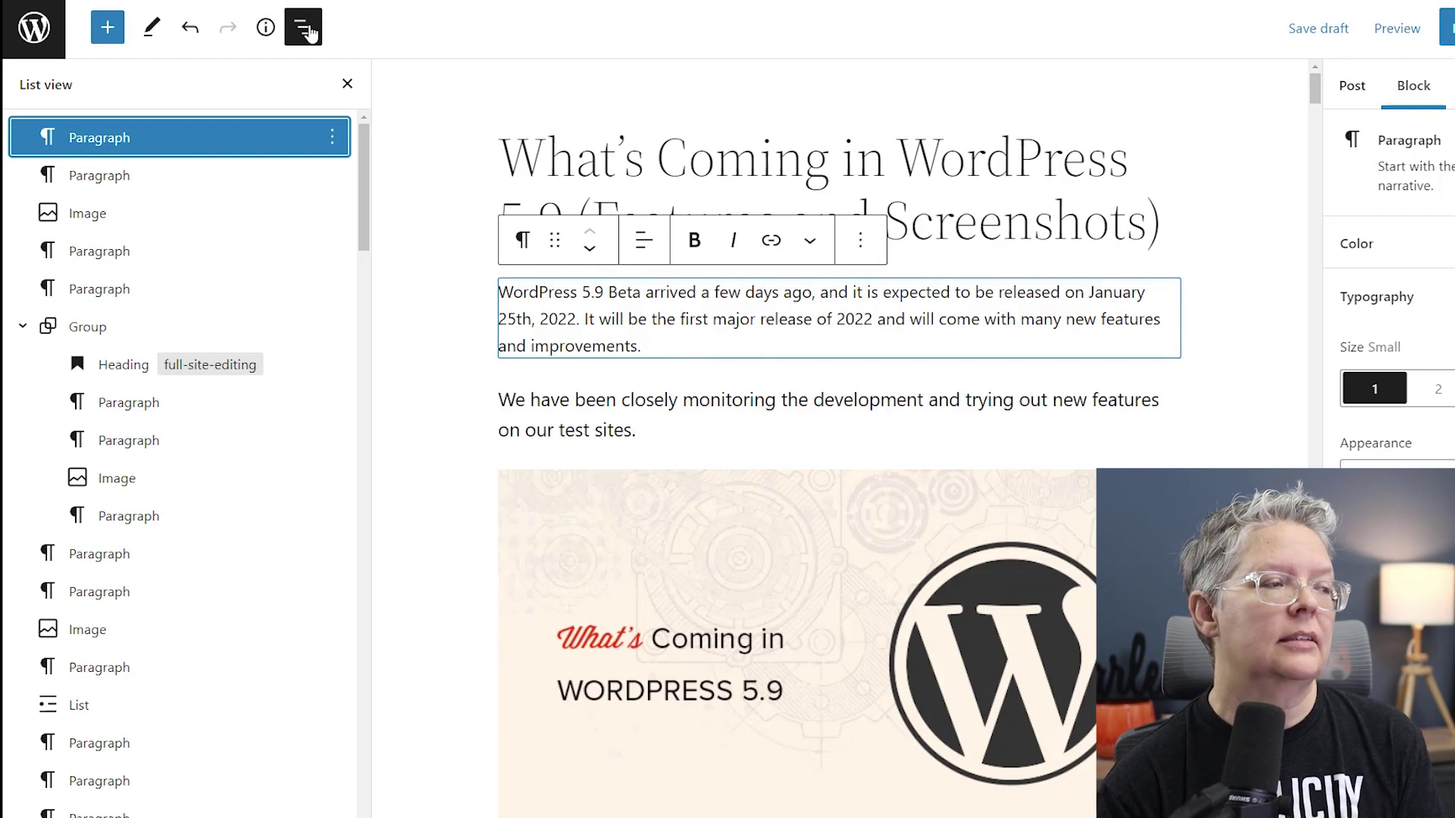
pyautogui.click(240, 327)
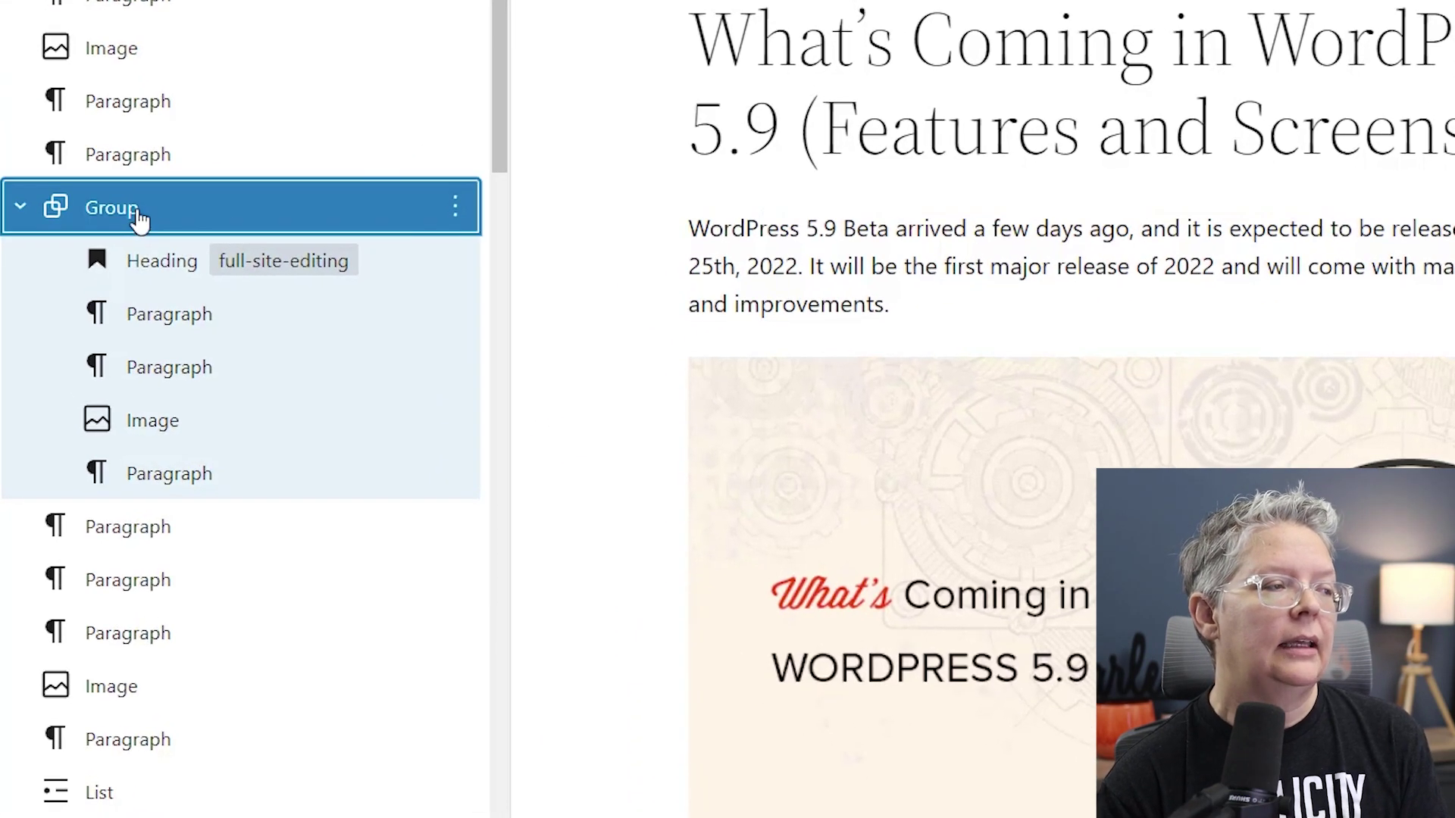
pyautogui.moveTo(138, 219); pyautogui.dragTo(222, 242)
pyautogui.moveTo(190, 402); pyautogui.dragTo(151, 393)
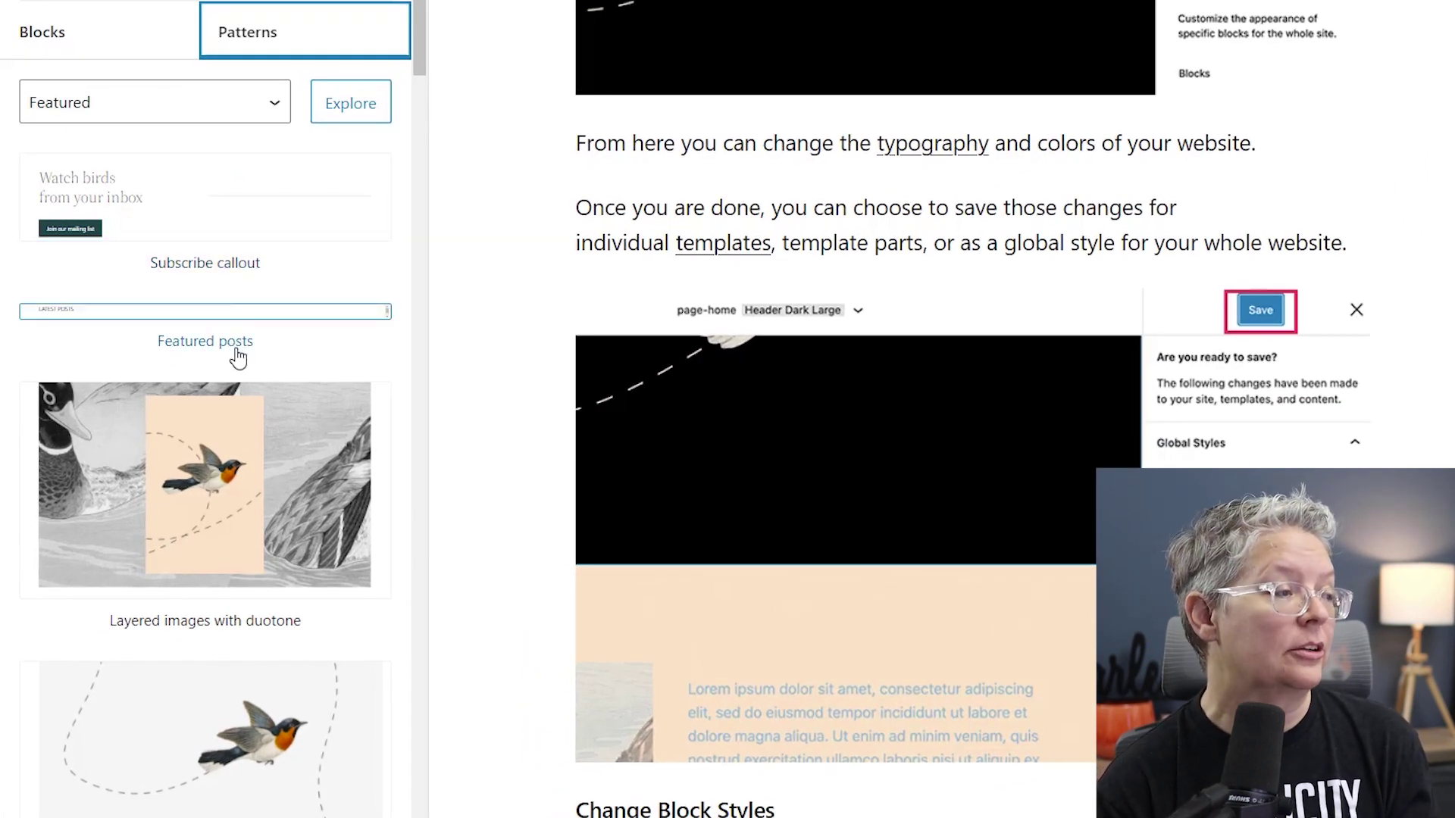
# Switch the pattern inserter to the Pages category and scroll its patterns, including Simple dark about page
pyautogui.click(203, 99)
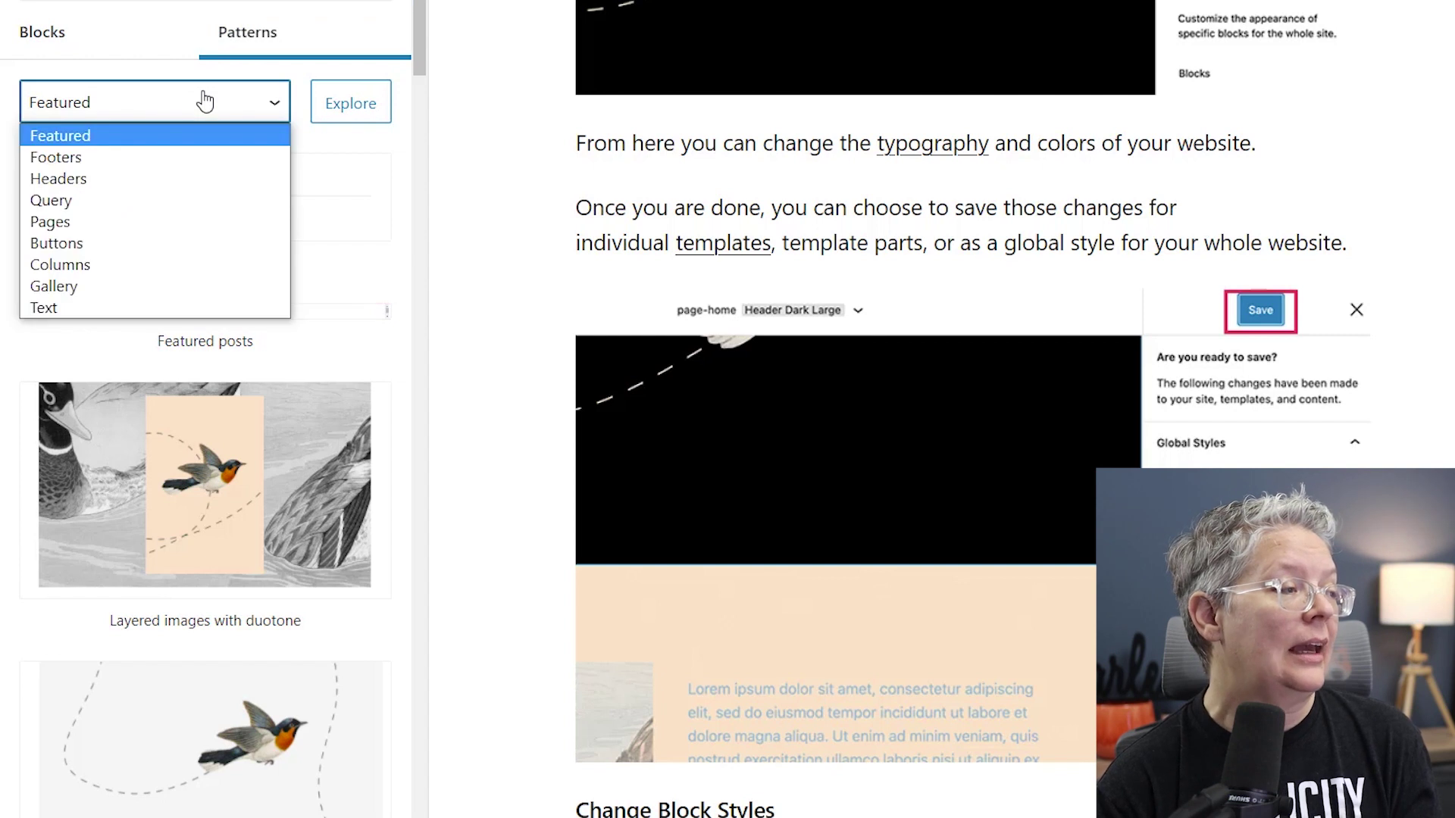
pyautogui.click(179, 222)
pyautogui.scroll(-5, 202, 296)
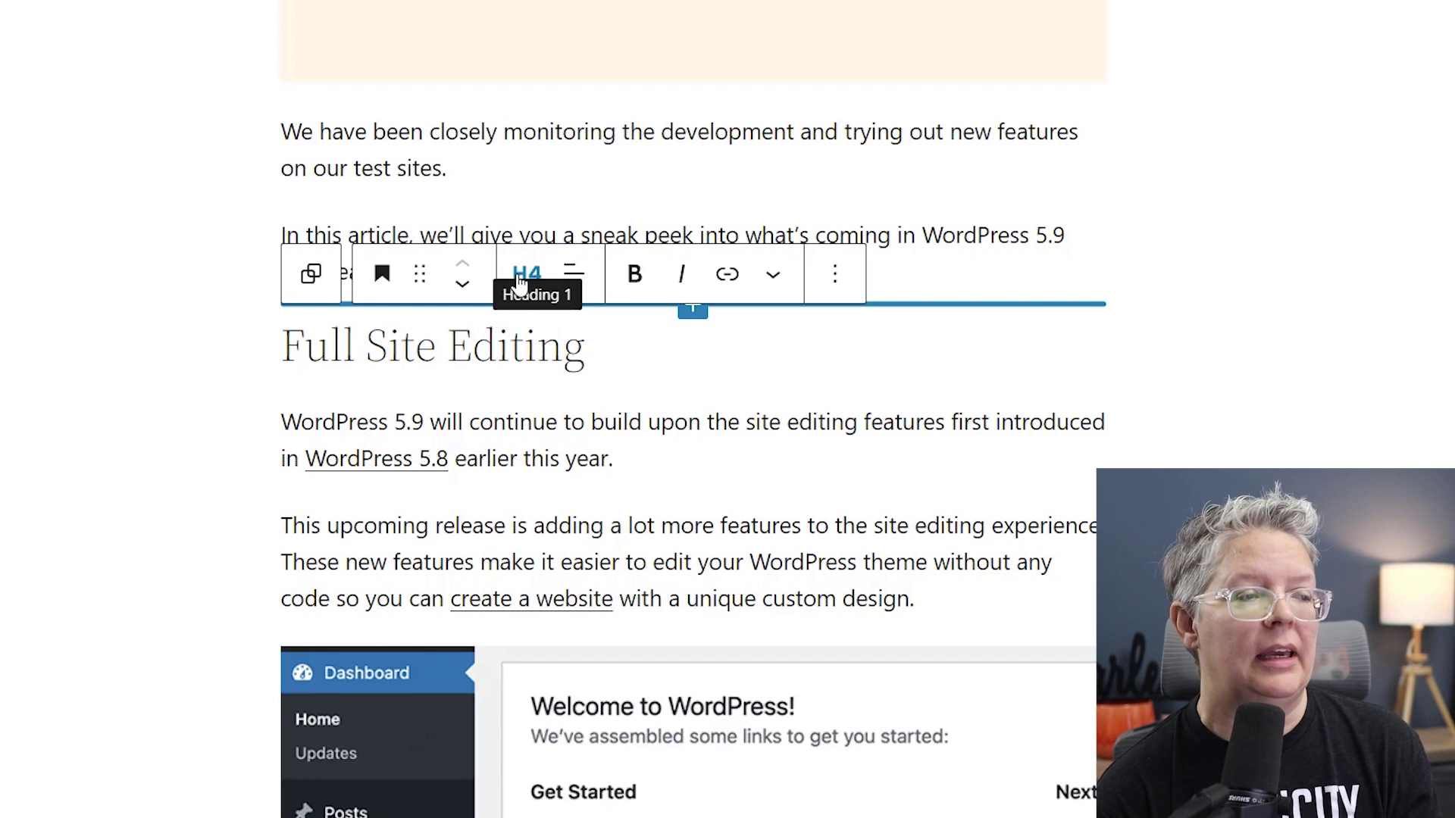
# Show the H1–H6 level choices for the H4 'Full Site Editing' heading
pyautogui.click(520, 282)
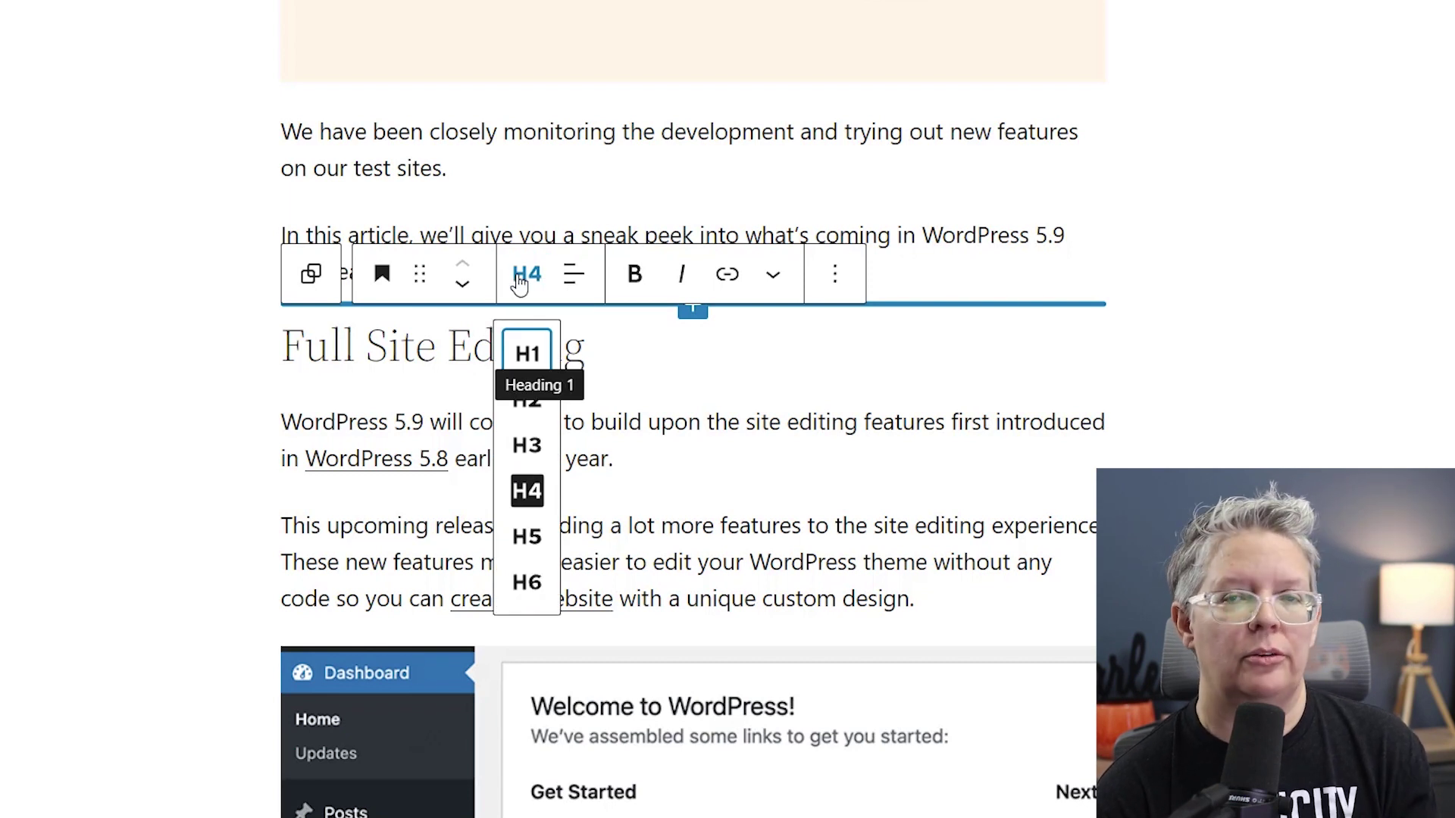